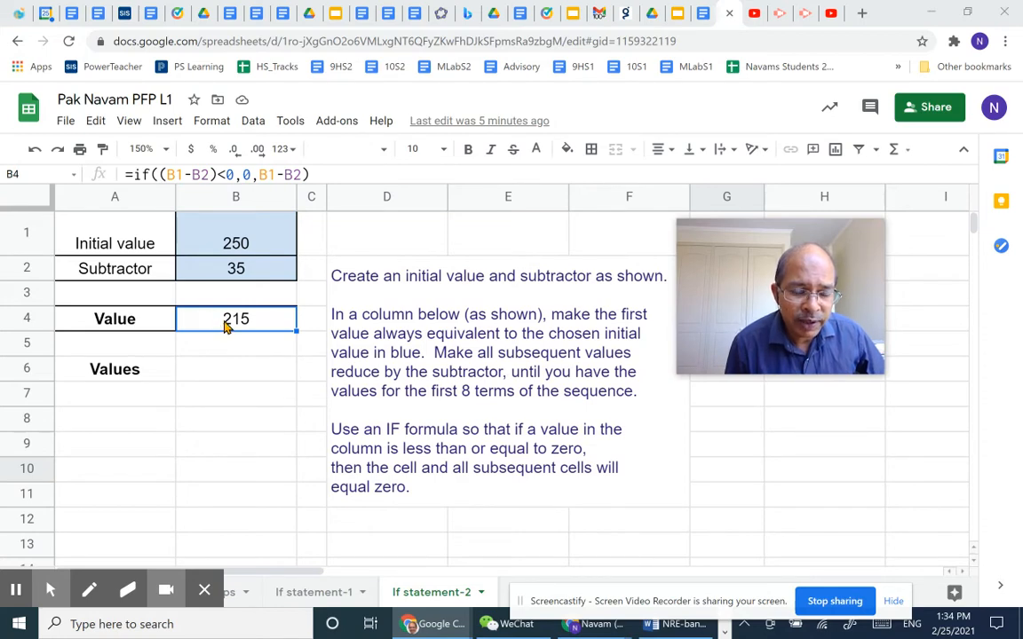
Examine the IF formula behind the Value result in cell B4.
left_click(225, 325)
double_click(224, 321)
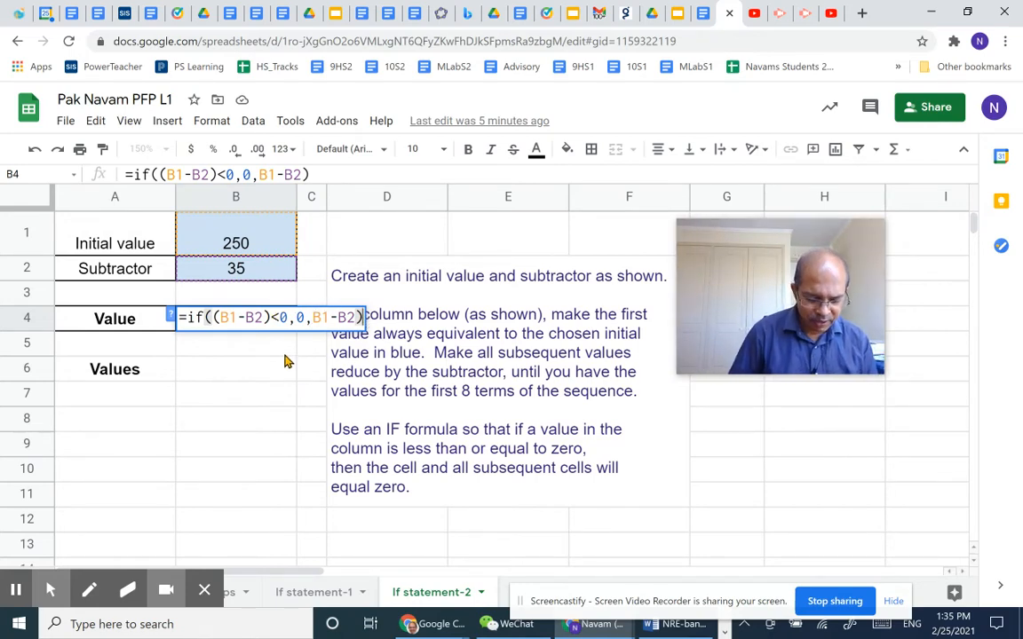
key("Return")
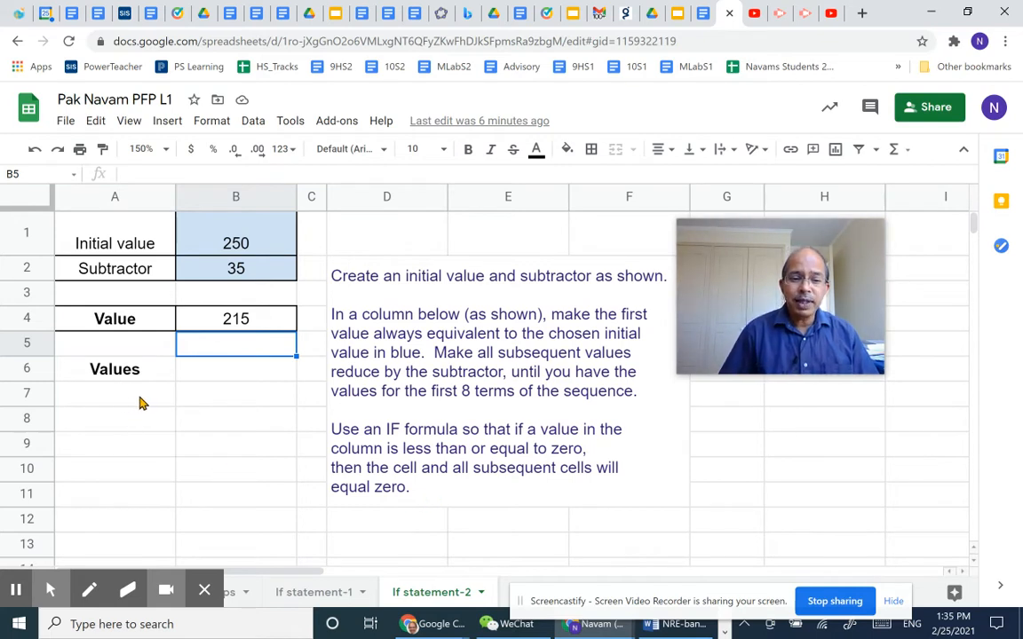
Enter =B1 in cell B7 so the first term of the Values column follows the initial value.
left_click(262, 406)
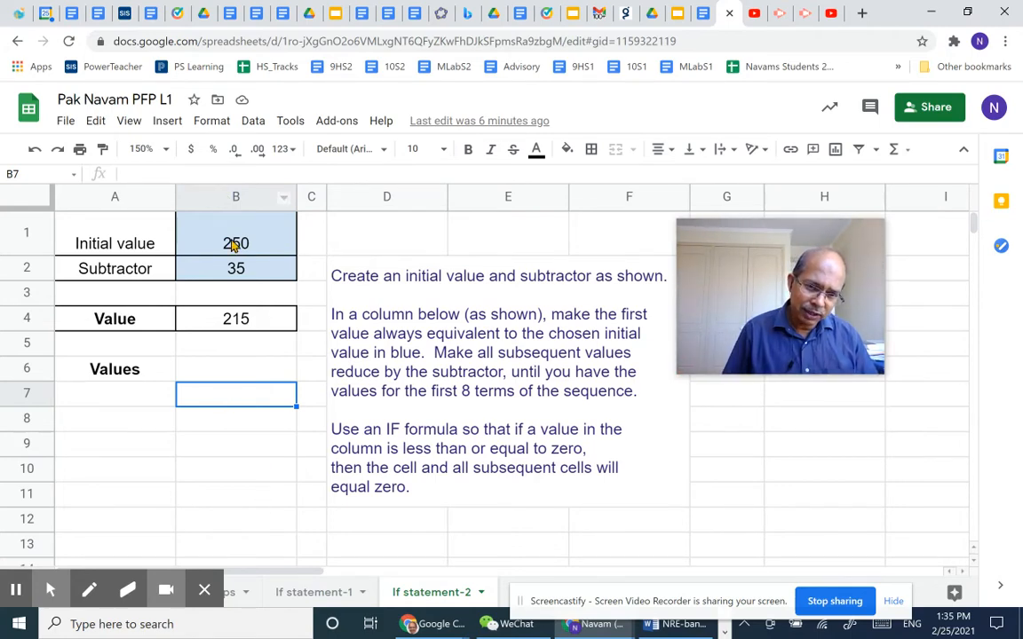
left_click(236, 401)
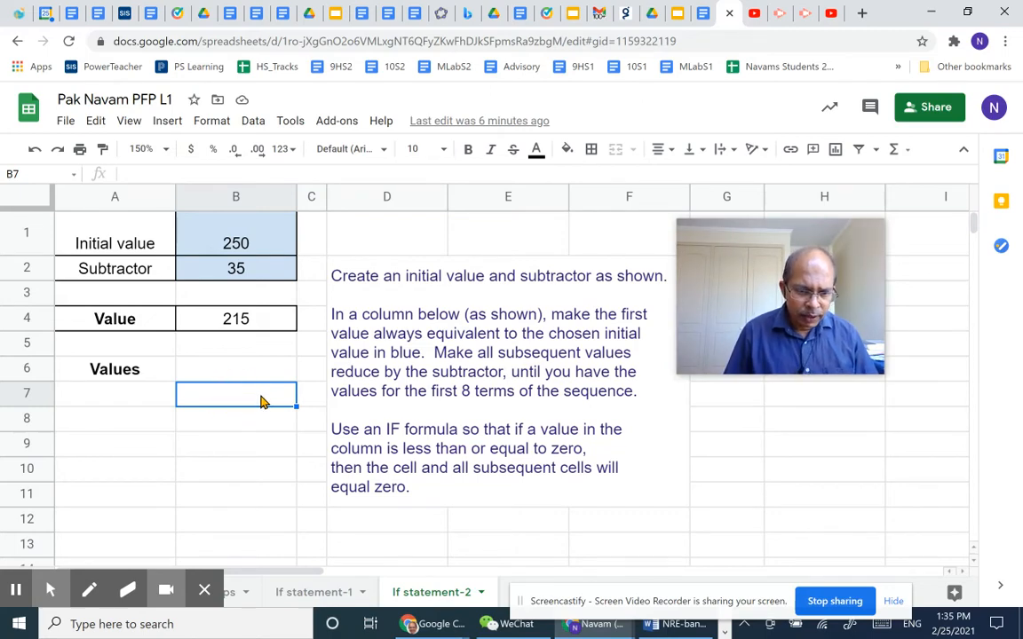
type("=")
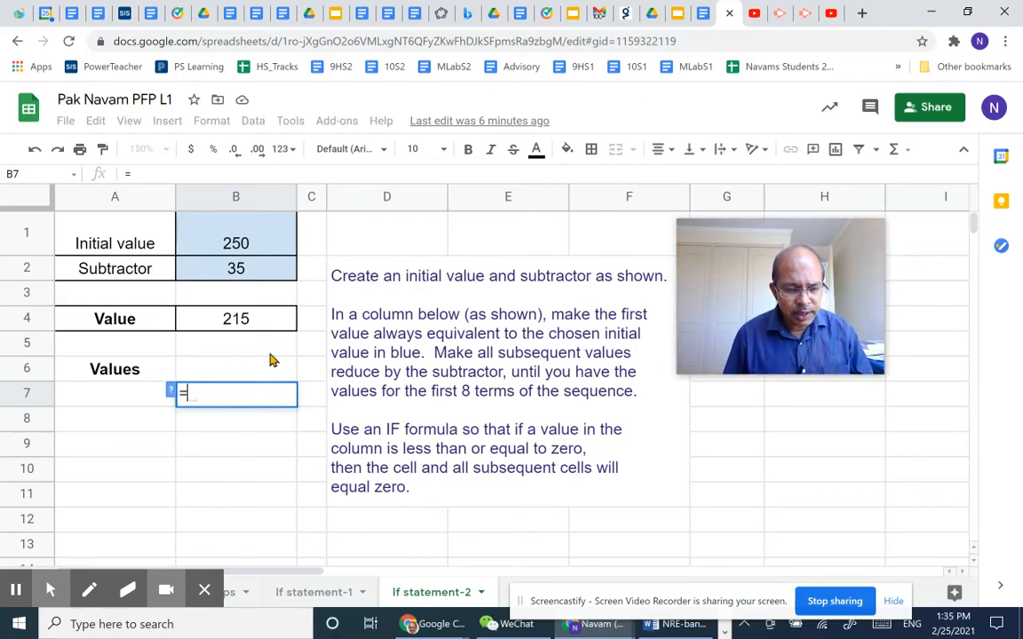
left_click(256, 242)
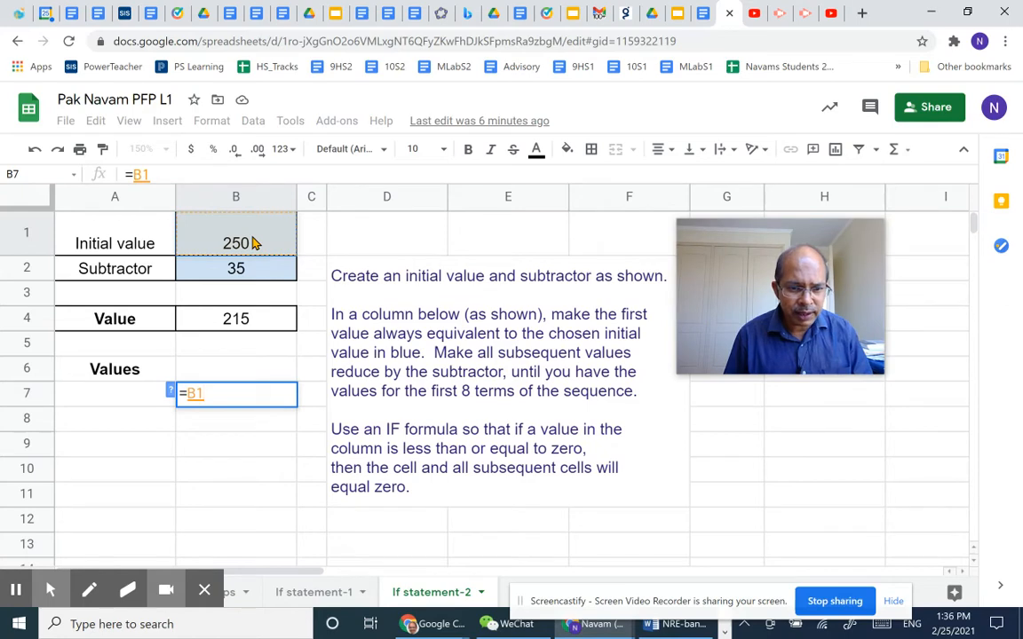
key("Return")
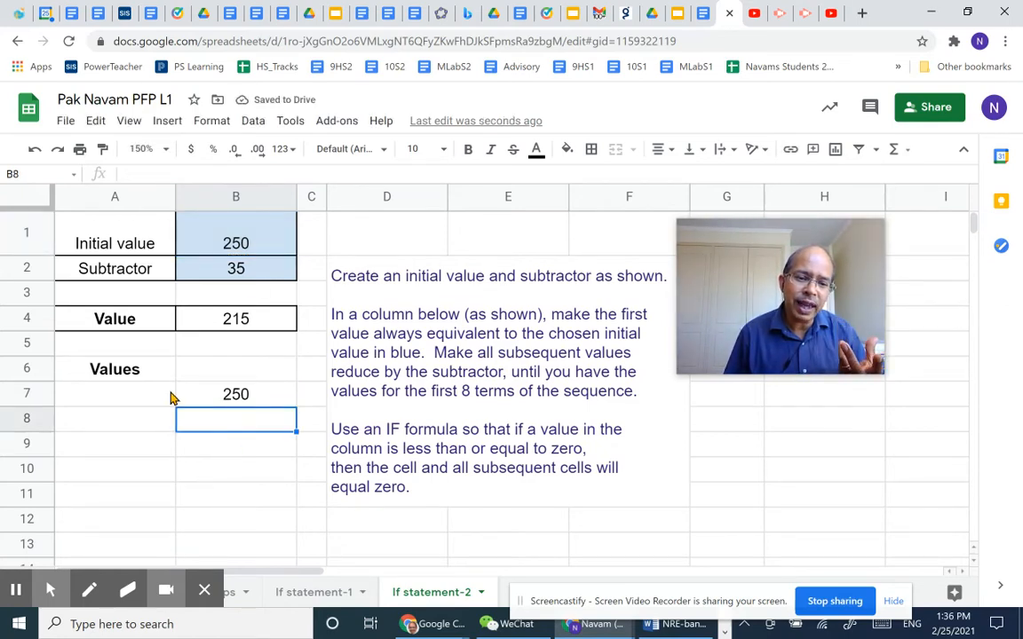
Set the initial value in B1 to 26 as a test and restore it to 250.
left_click(251, 243)
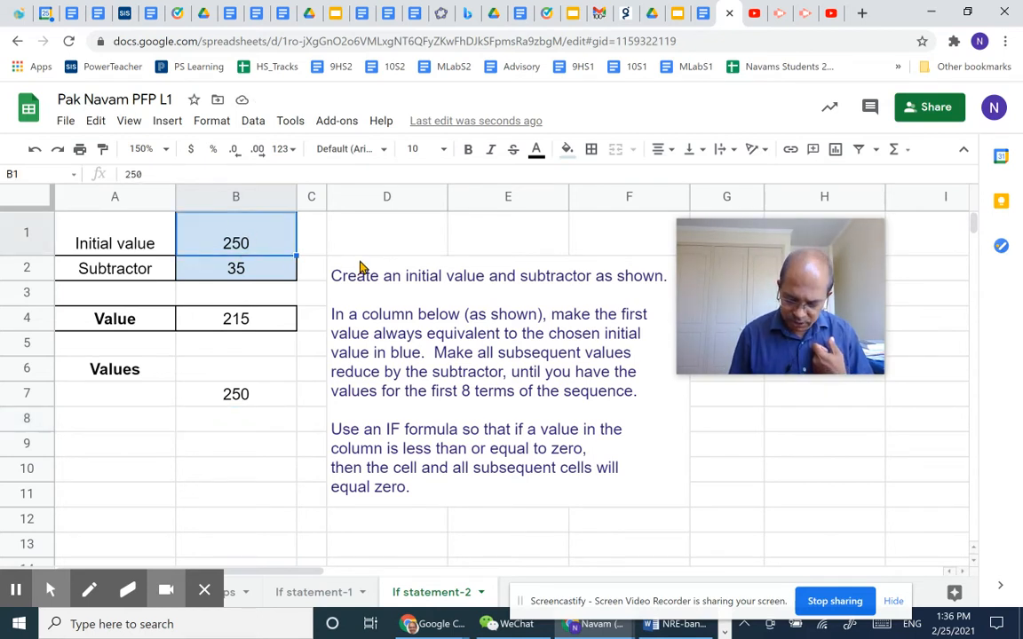
type("26")
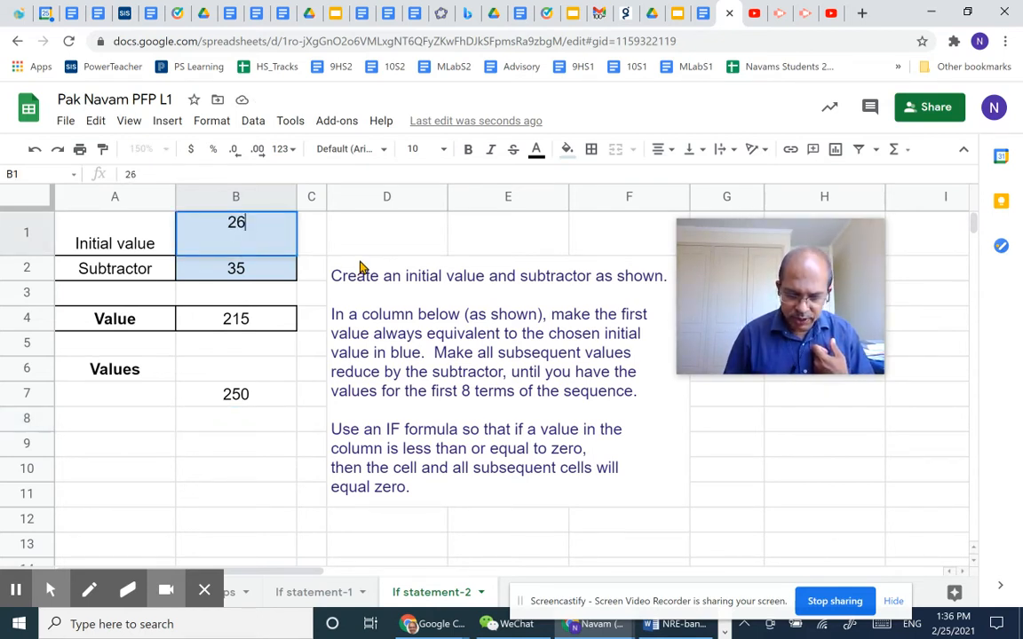
key("Return")
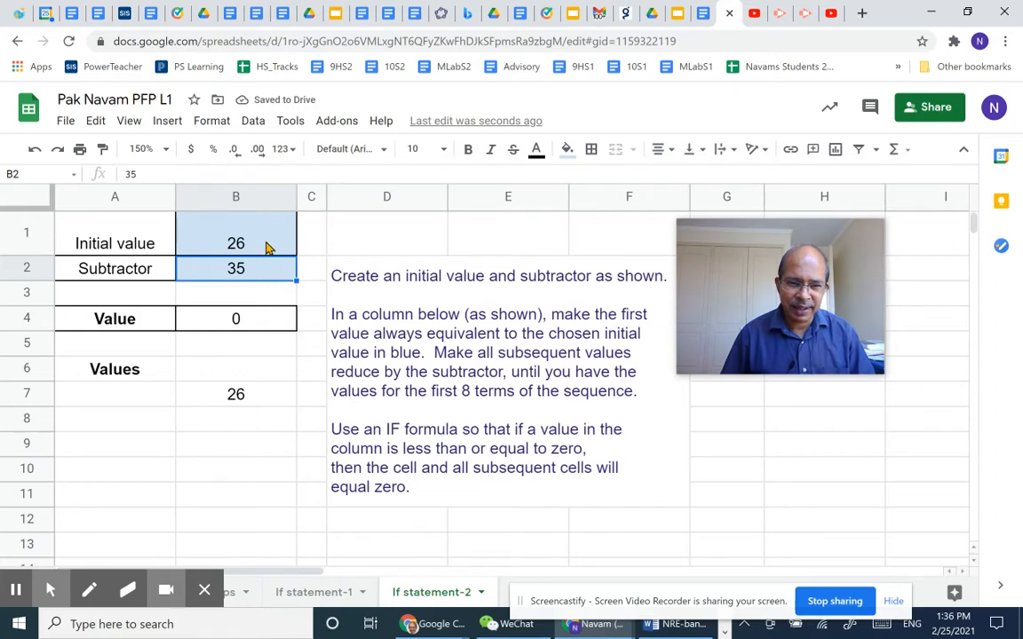
key("Return")
type("250")
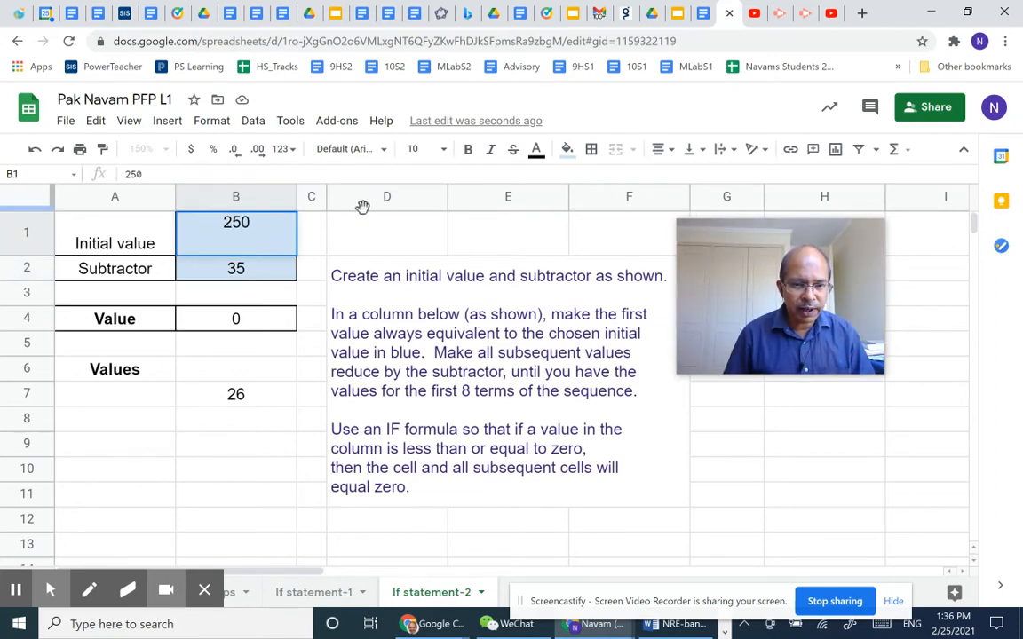
key("Return")
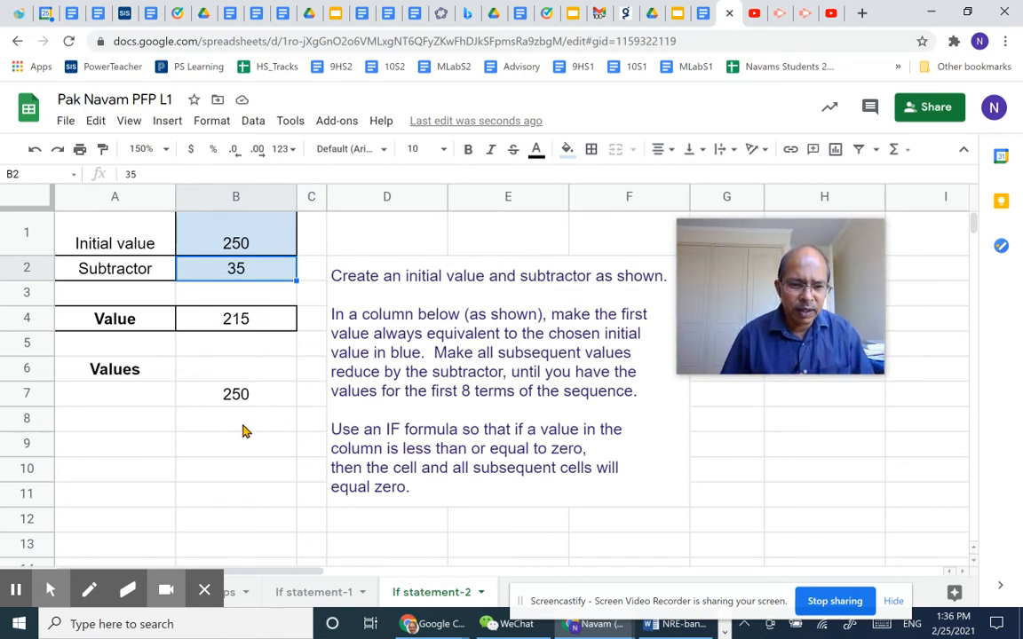
Begin an IF formula in cell B8 with the condition (B7-B2)<0.
left_click(244, 428)
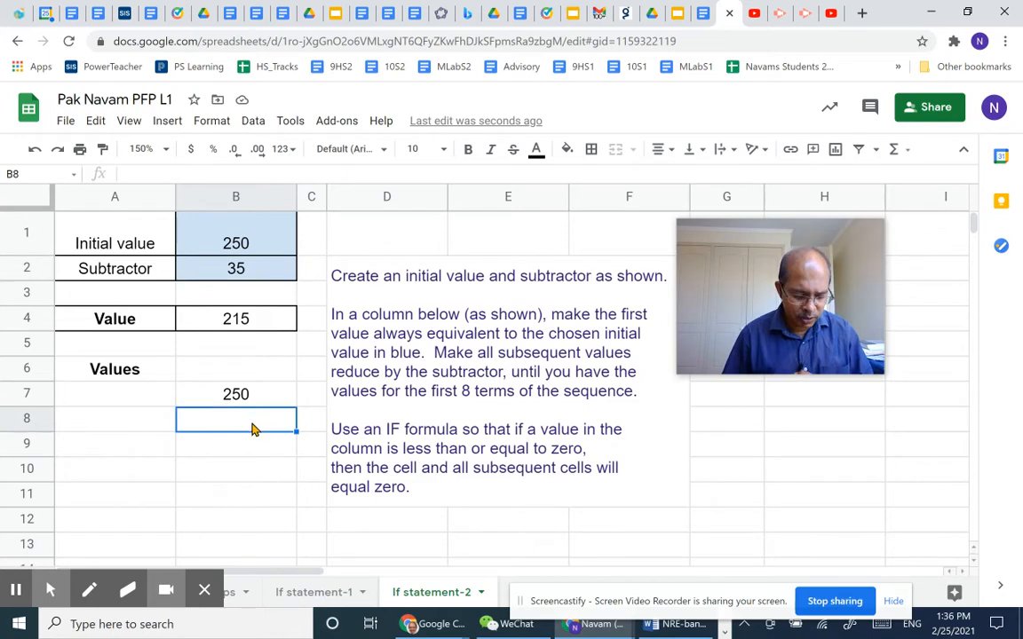
type("=")
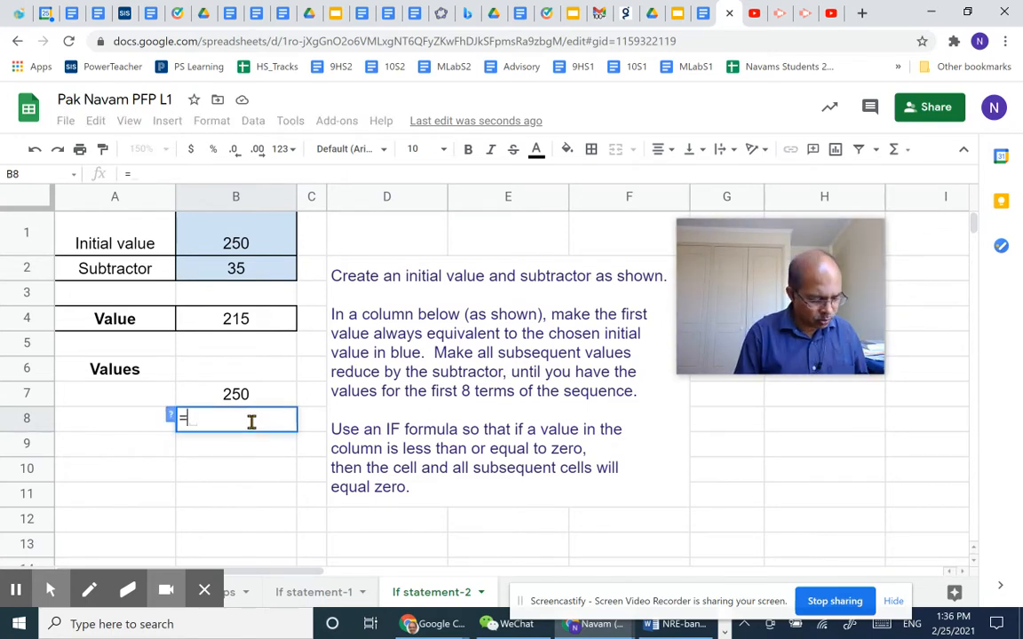
type("if(")
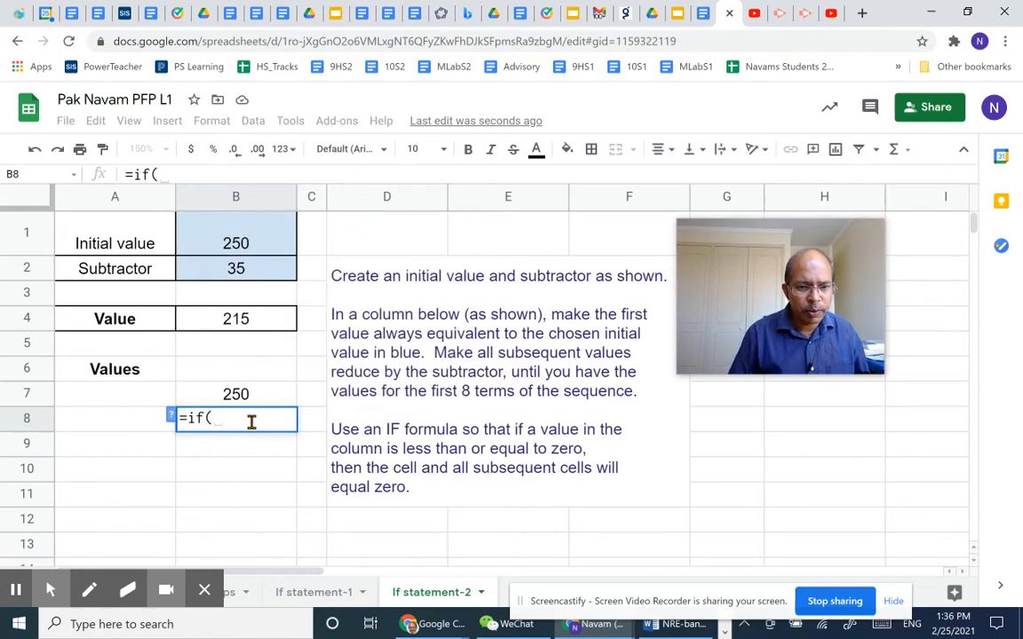
type("(")
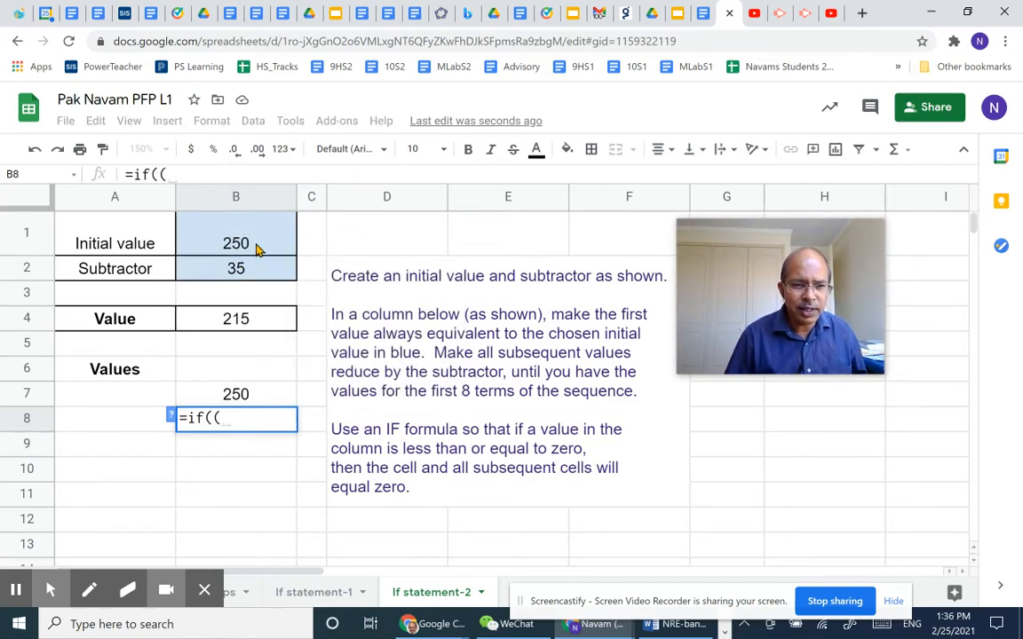
left_click(259, 399)
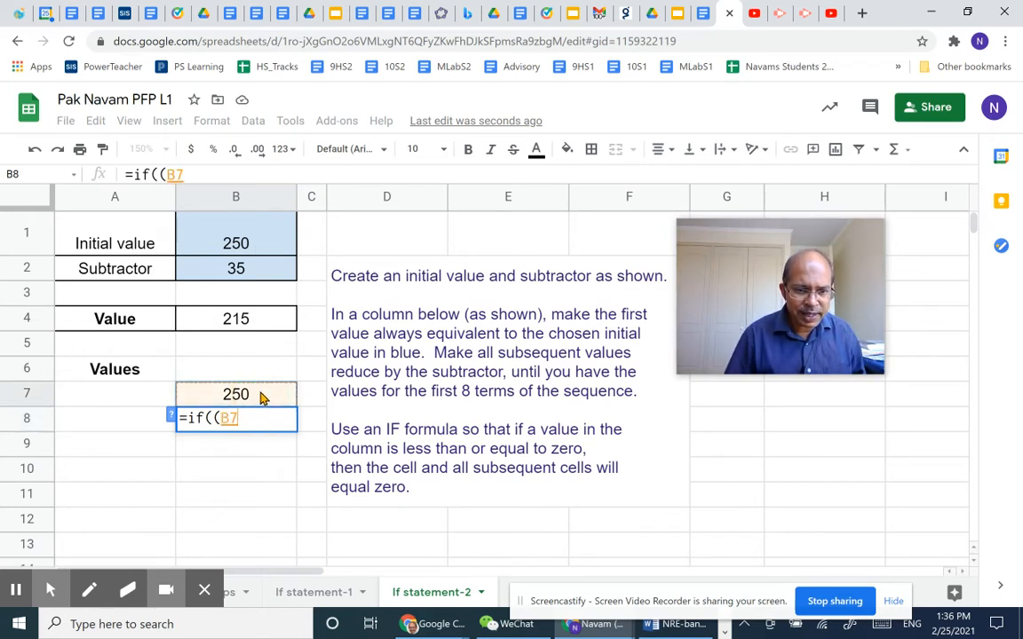
type("-")
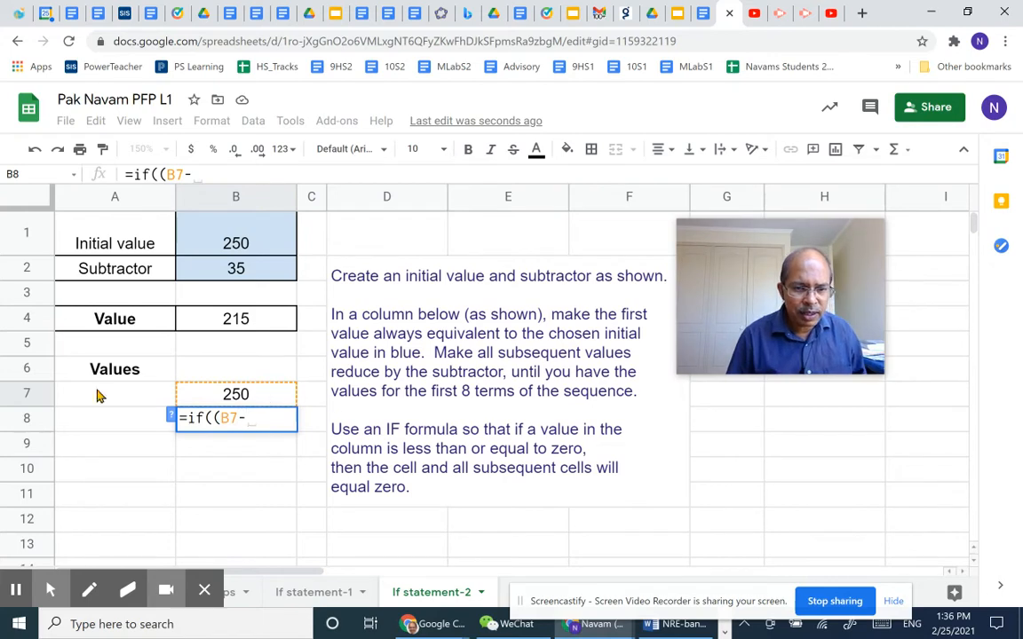
left_click(260, 275)
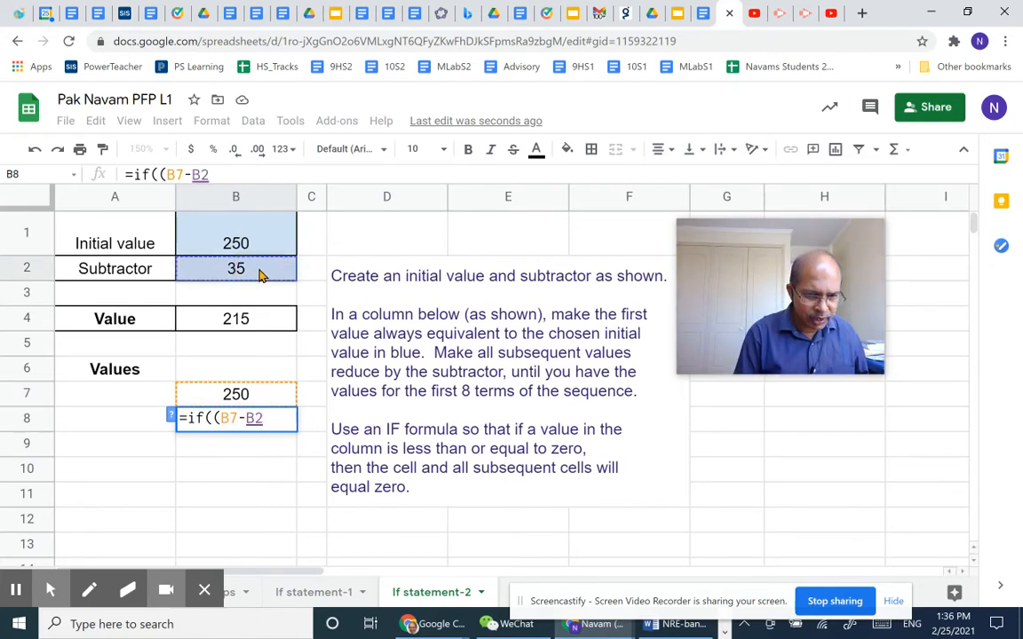
type(")")
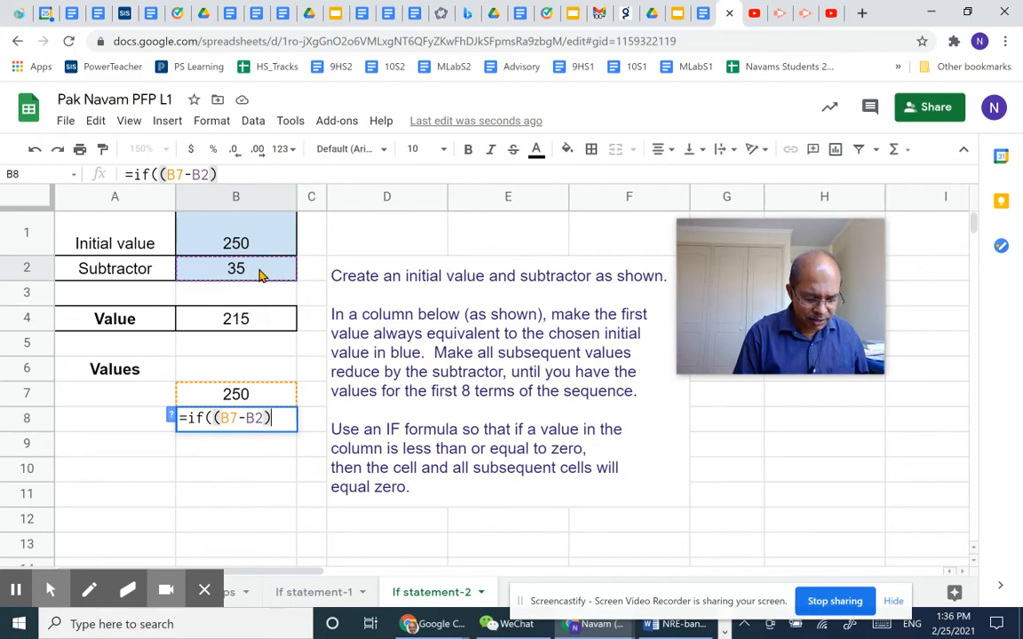
type("<0")
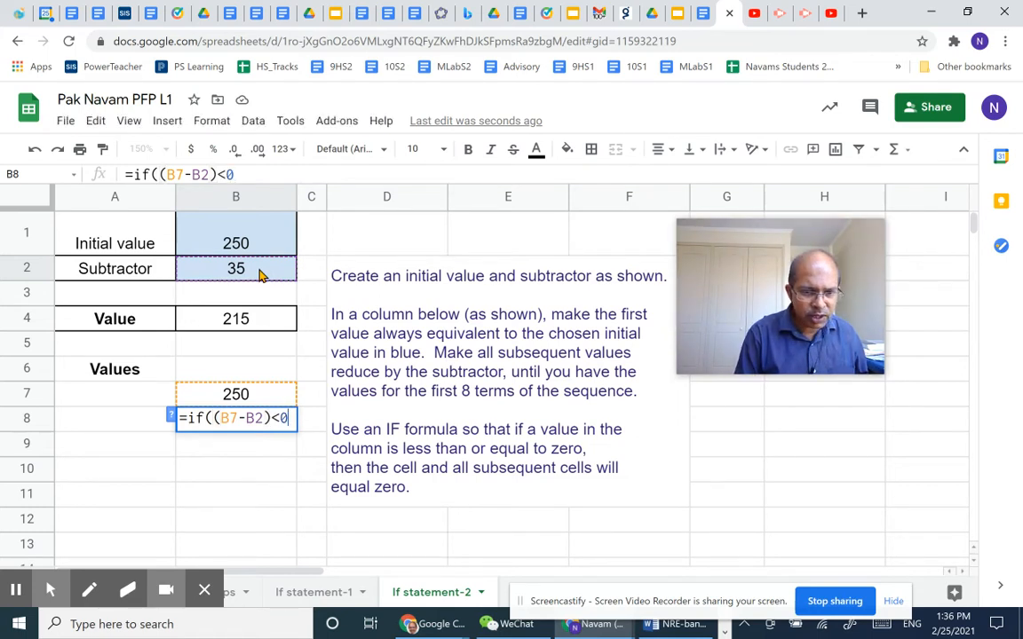
type(",")
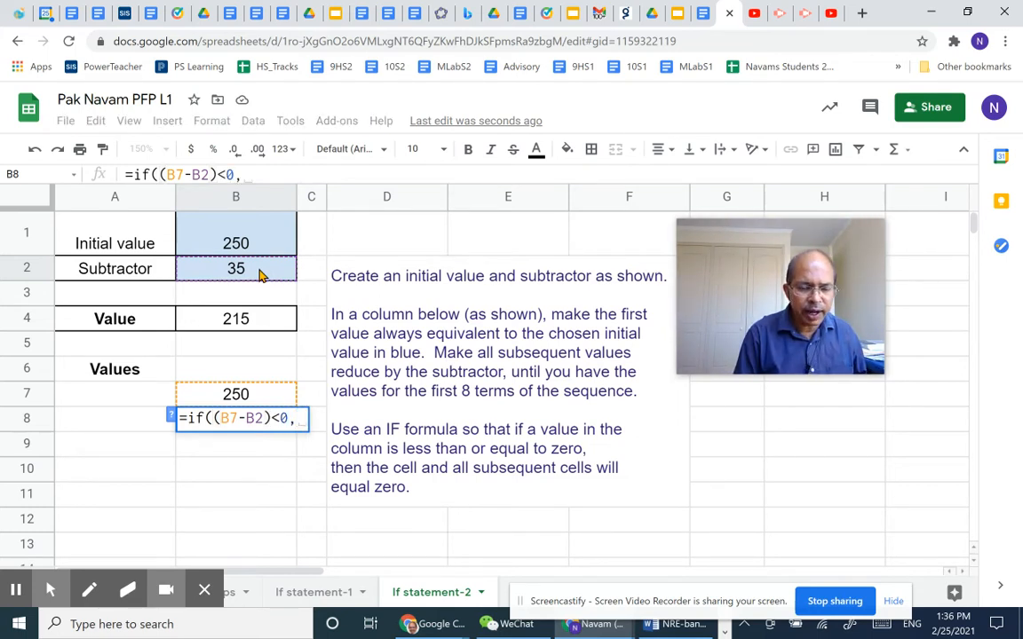
type("0")
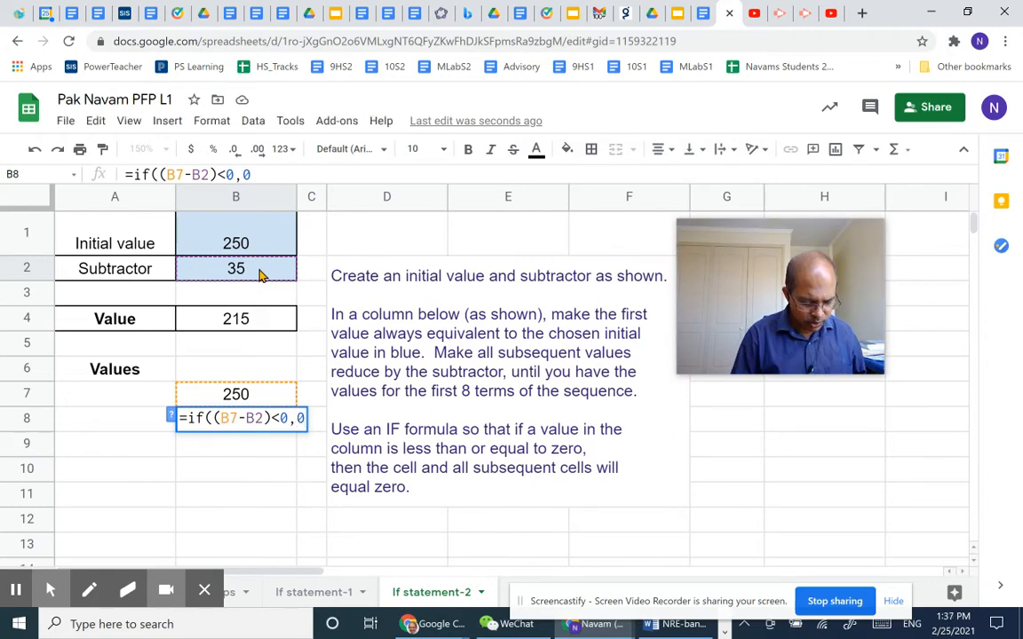
type(",")
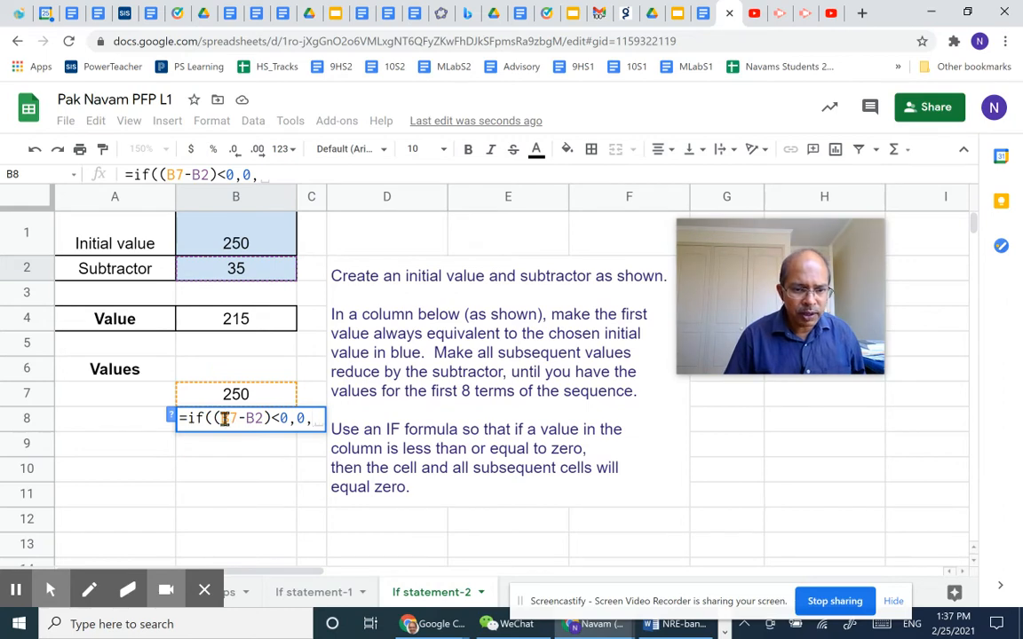
Complete the B8 formula with 0 as the result when true and B7-B2 as the result when false.
left_click_drag(220, 419, 264, 417)
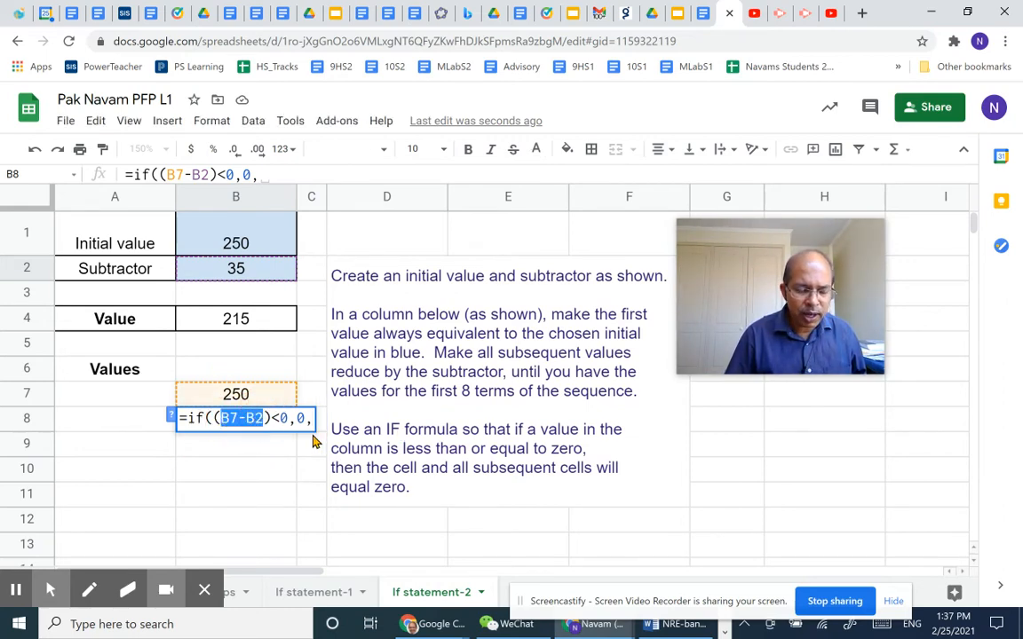
left_click(310, 420)
type(",")
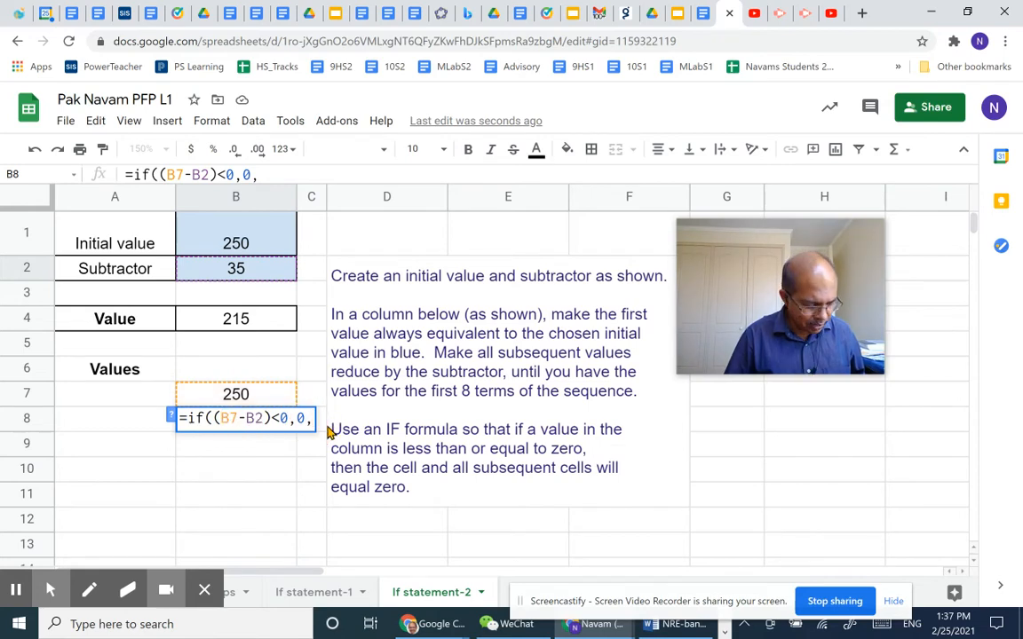
key("ctrl+v")
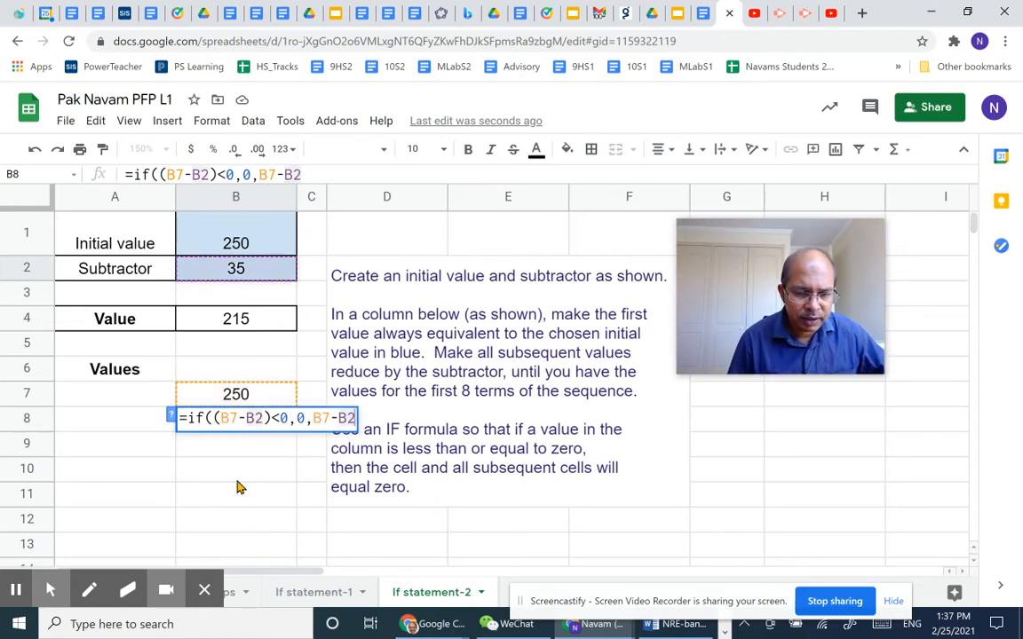
key("Return")
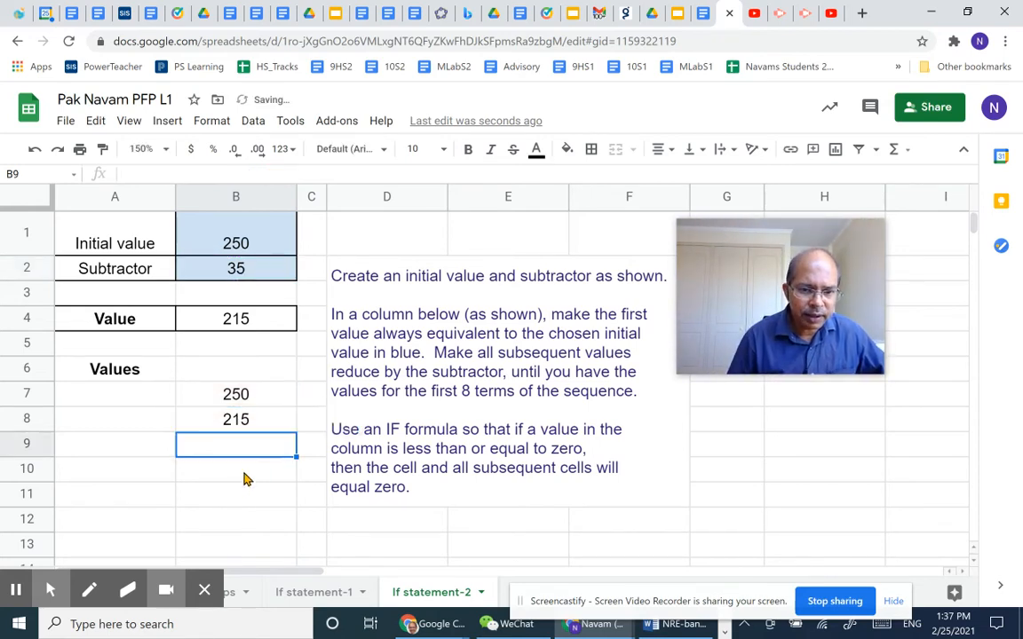
Fill the B8 formula down through B11 and check the copied formula in B10.
left_click(221, 426)
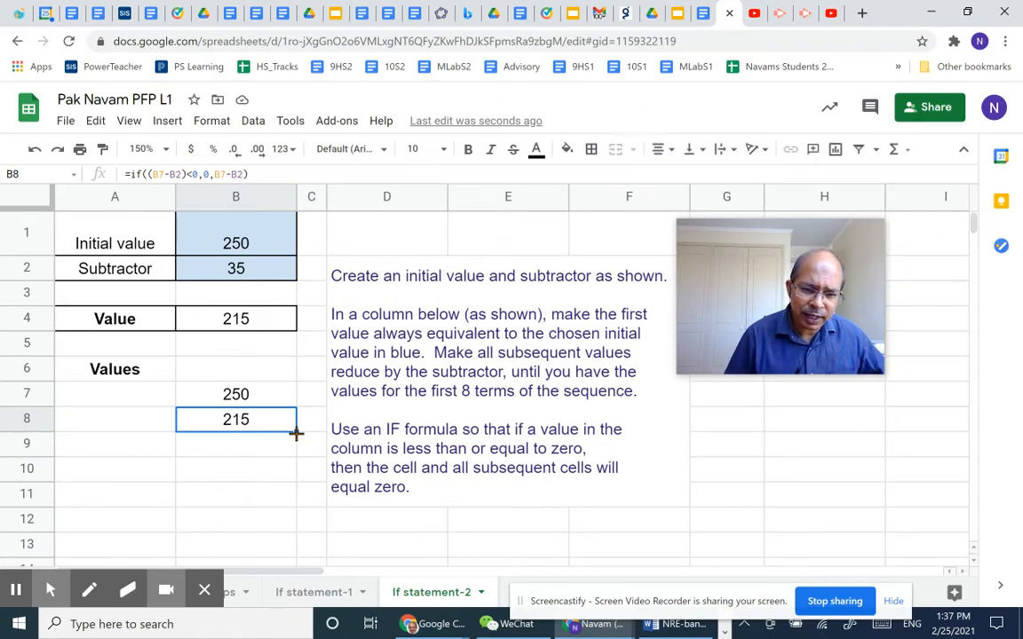
left_click_drag(297, 434, 303, 507)
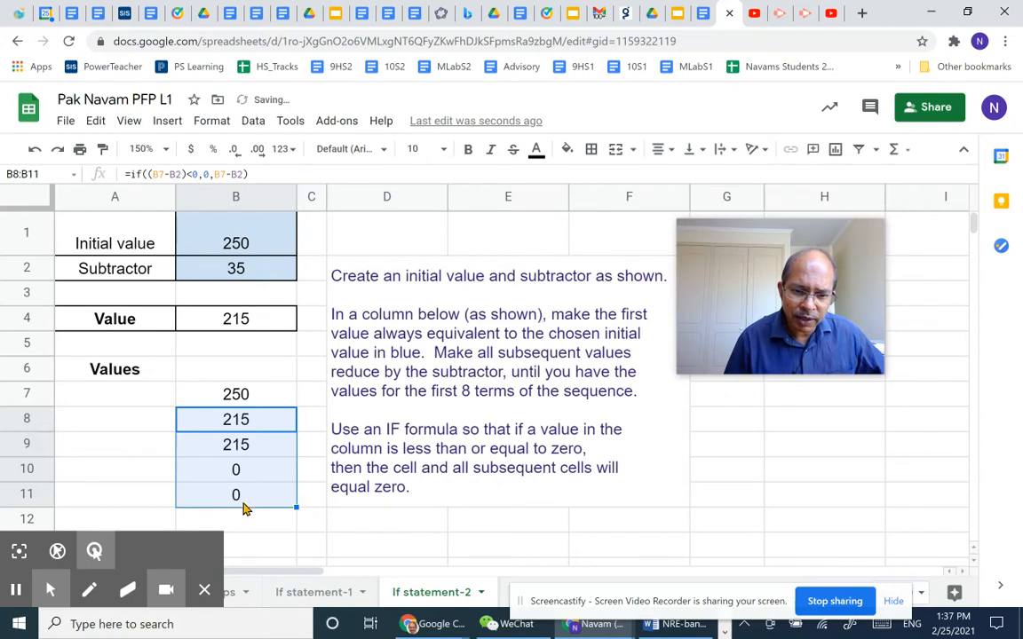
left_click(263, 475)
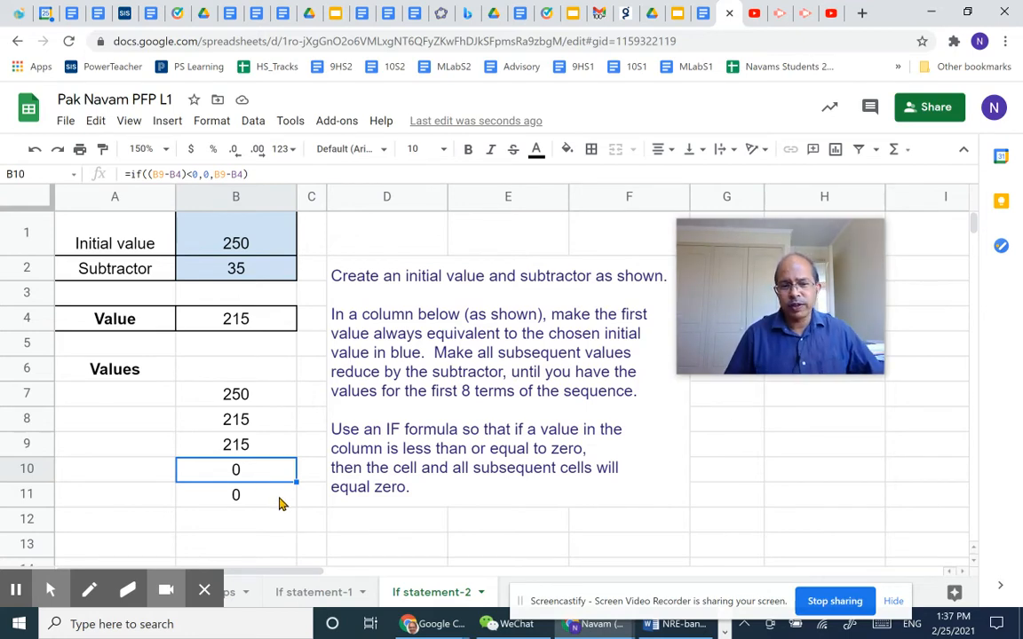
Make both B2 references in the B8 formula absolute, giving =if((B7-$B$2)<0,0,B7-$B$2).
left_click(258, 425)
double_click(257, 426)
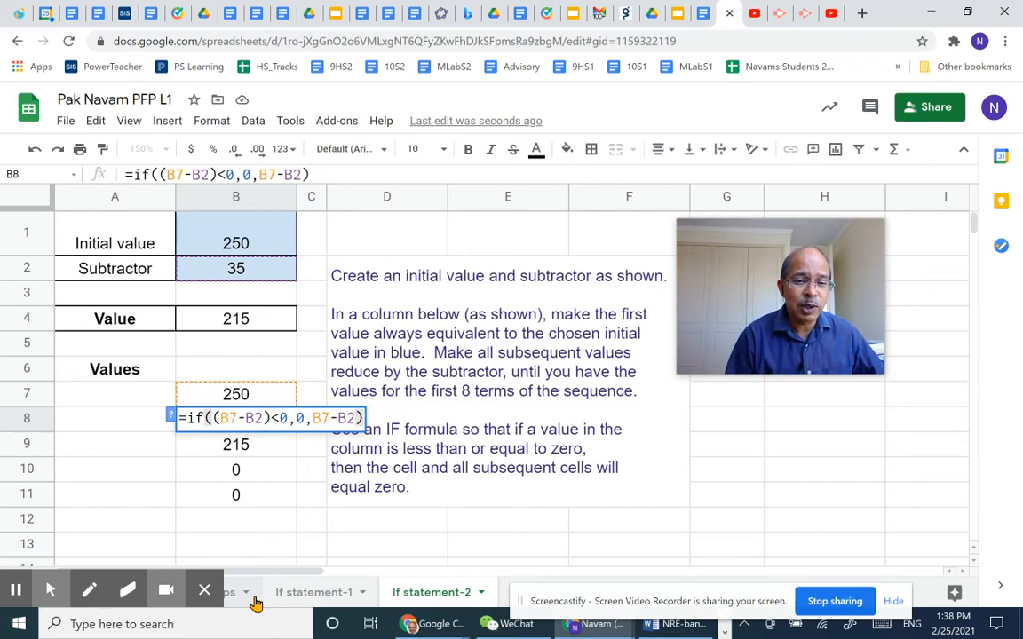
left_click(248, 419)
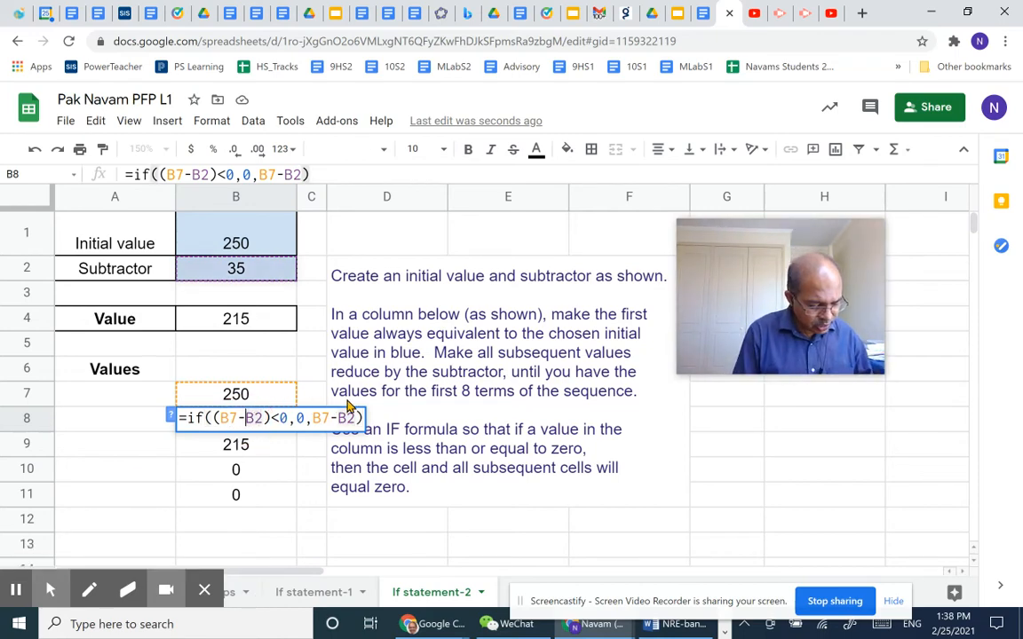
type("$B")
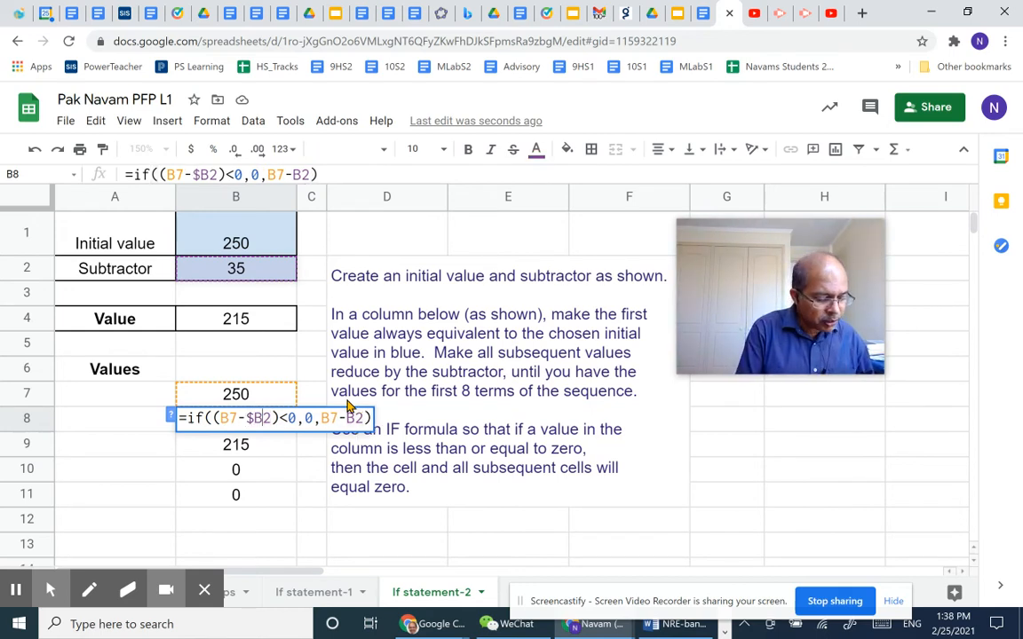
type("$")
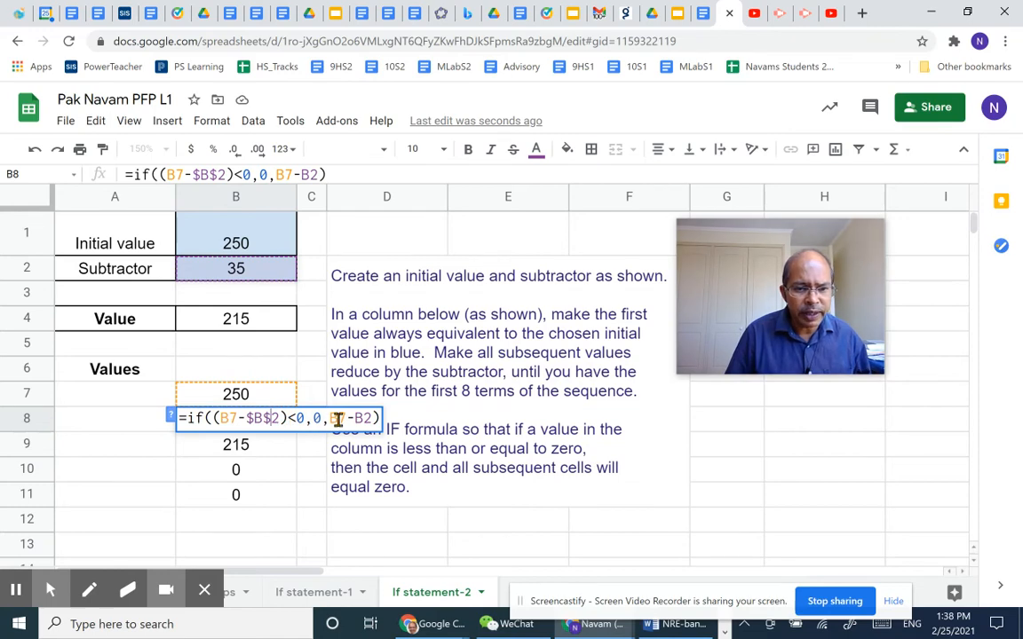
left_click_drag(356, 418, 374, 419)
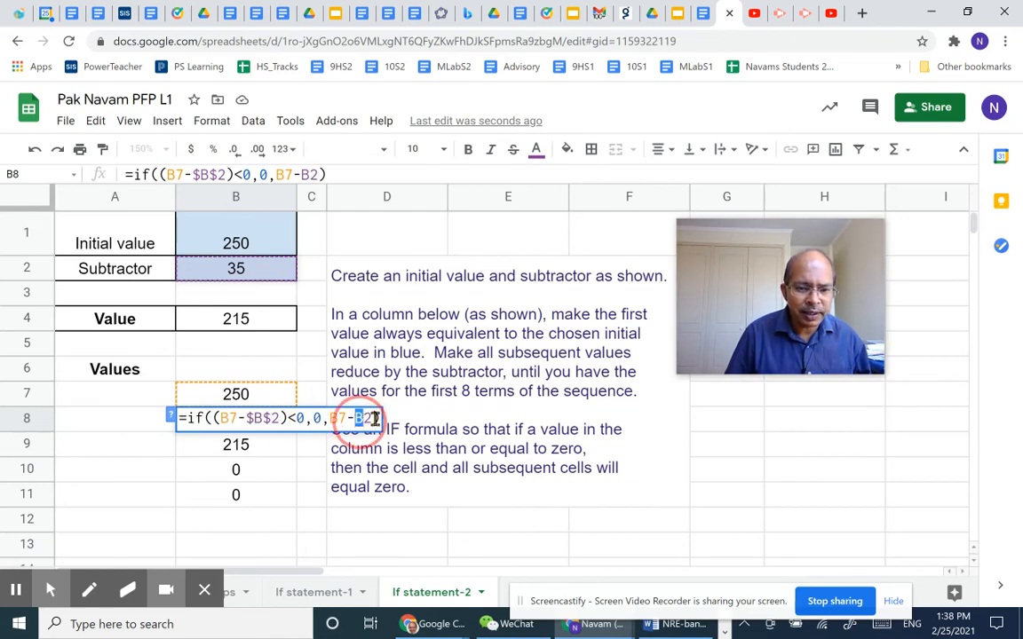
left_click(355, 418)
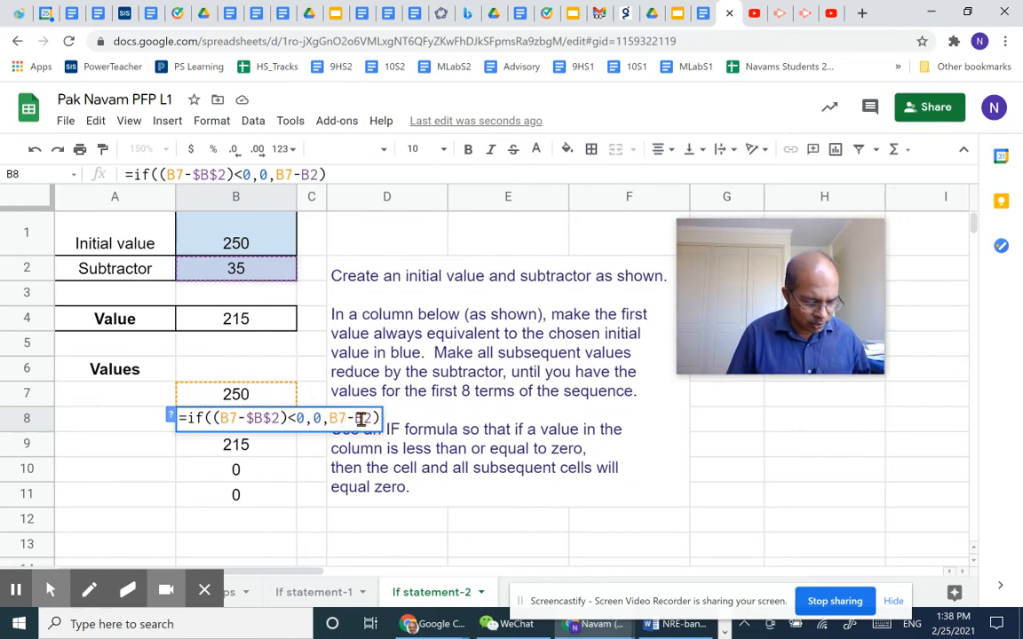
type("$")
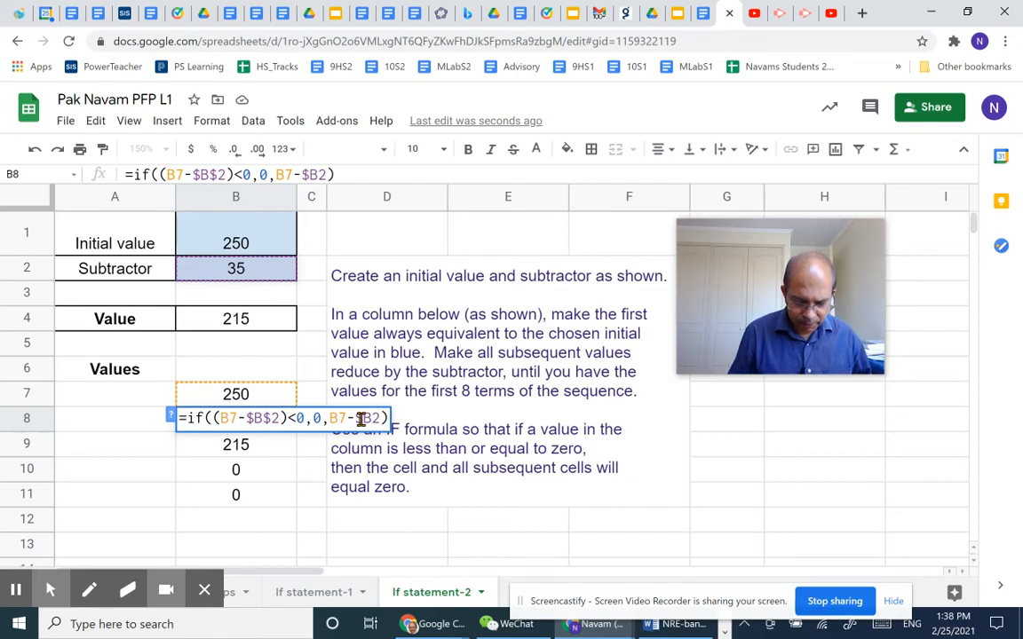
key("Right")
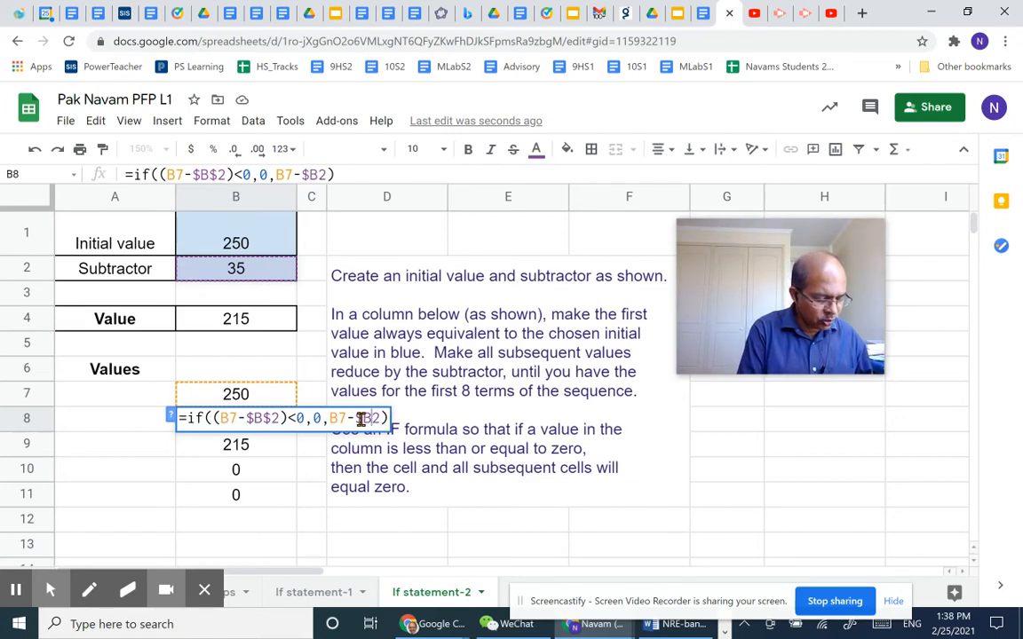
type("$")
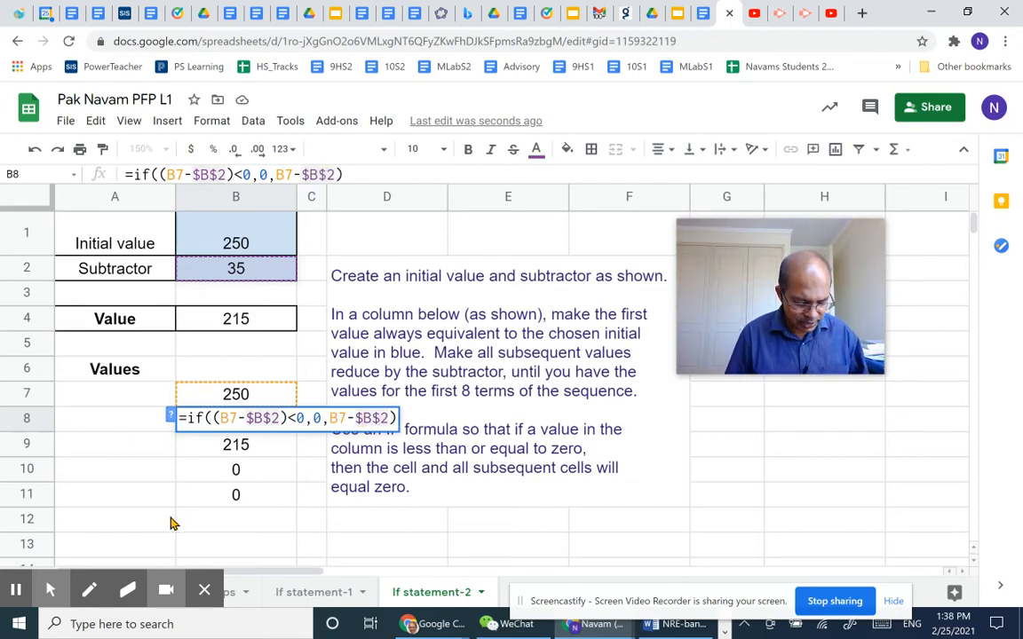
key("Return")
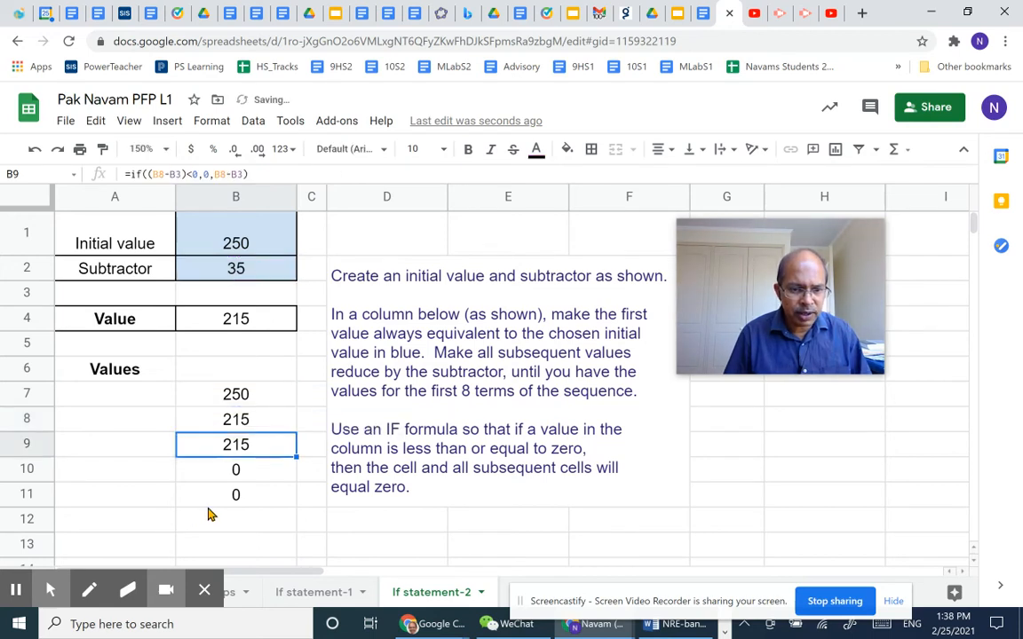
Fill the corrected B8 formula down through B14 to cover eight terms of the sequence.
left_click(274, 420)
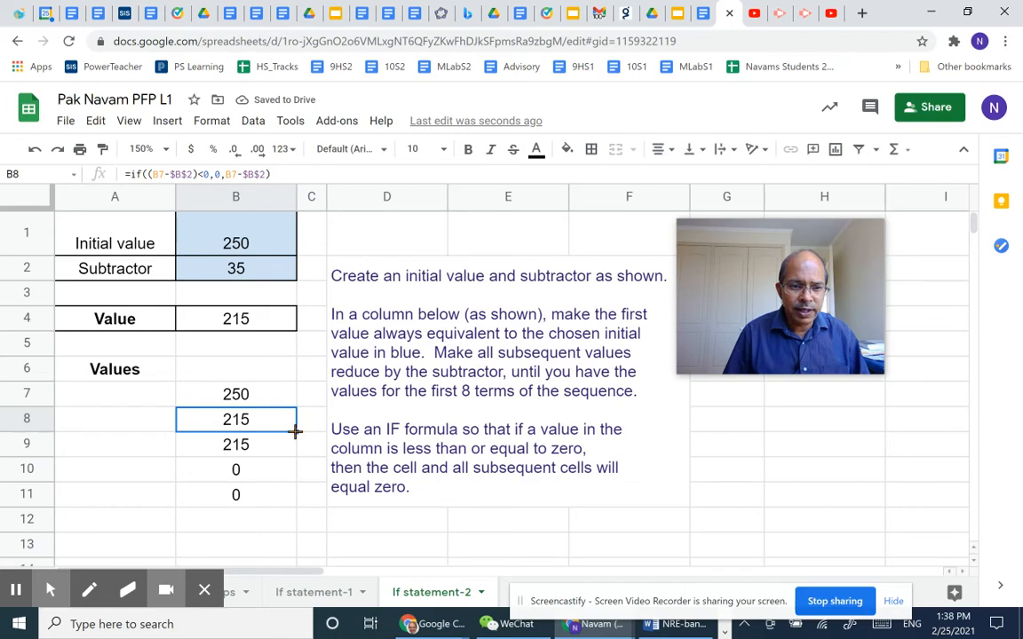
mouse_move(294, 432)
left_mouse_down()
mouse_move(285, 575)
mouse_move(290, 435)
left_mouse_up()
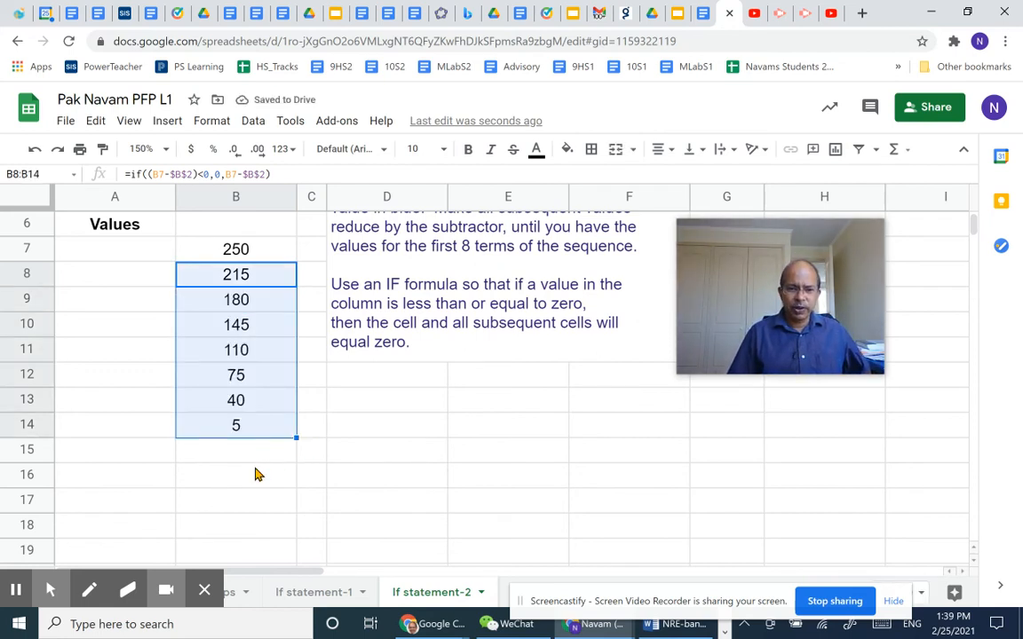
left_click(256, 476)
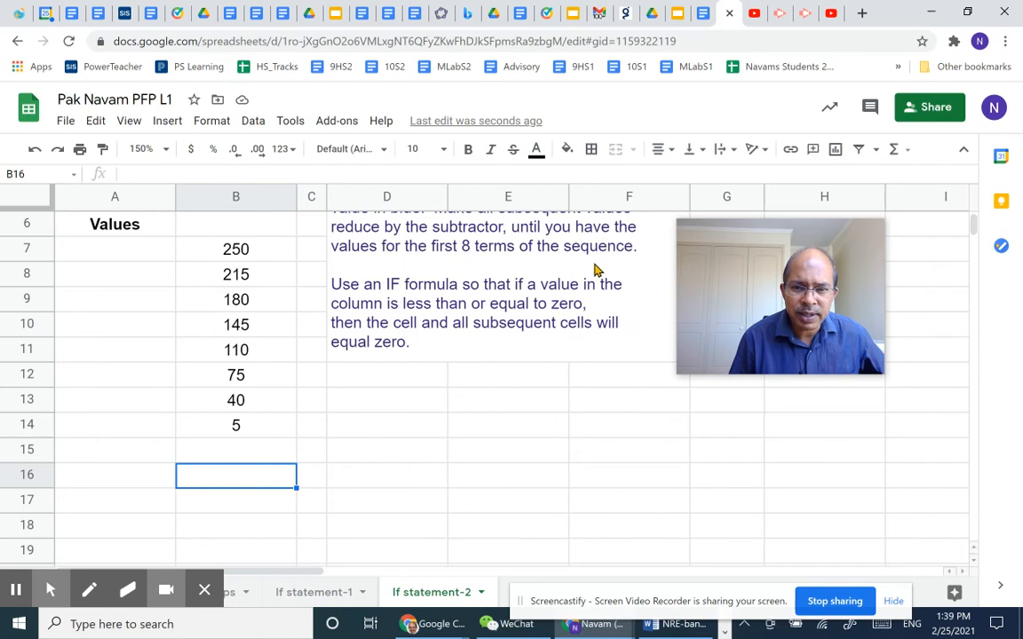
Enter 1 in A7 as the first term number and centre-align column A.
left_click(129, 253)
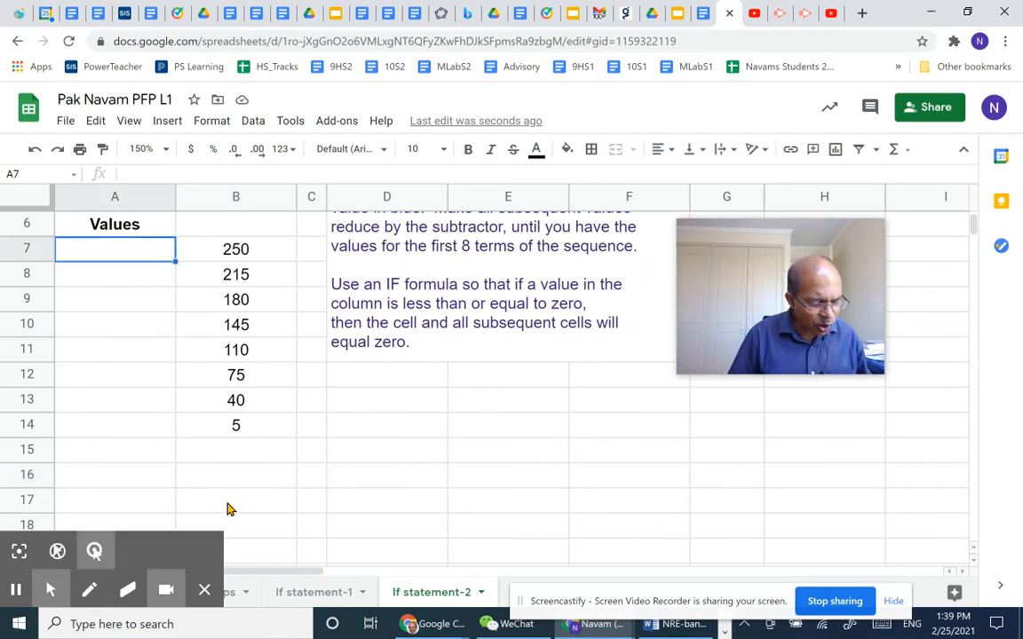
type("1")
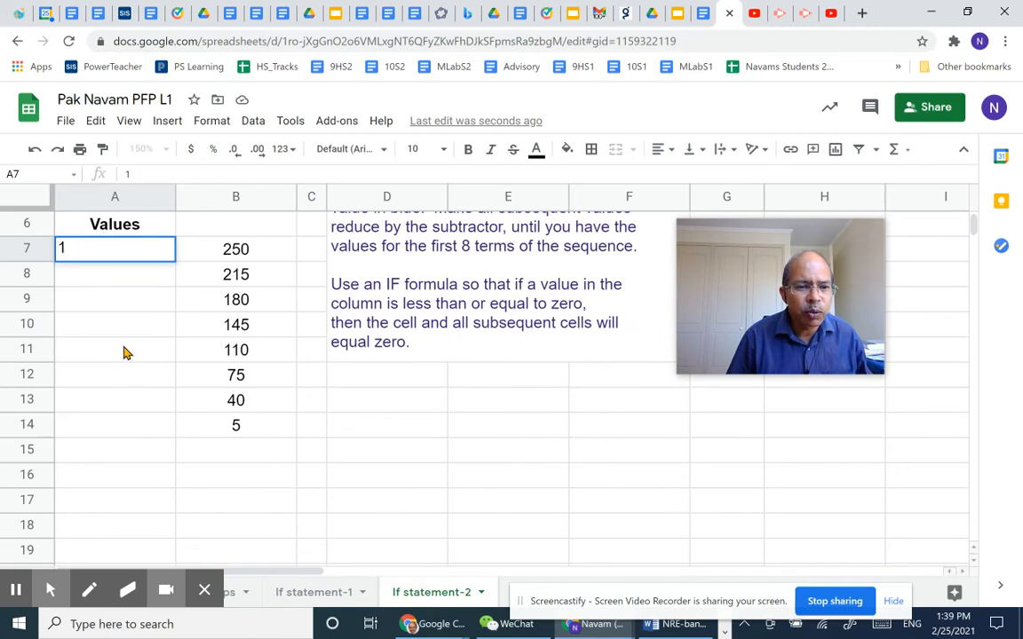
left_click(120, 352)
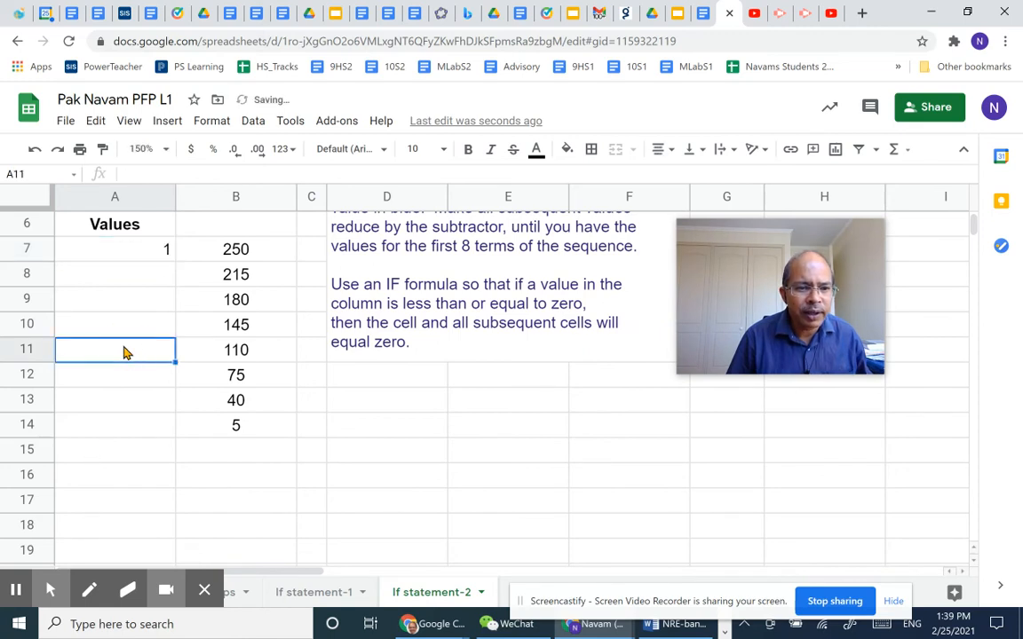
left_click(97, 197)
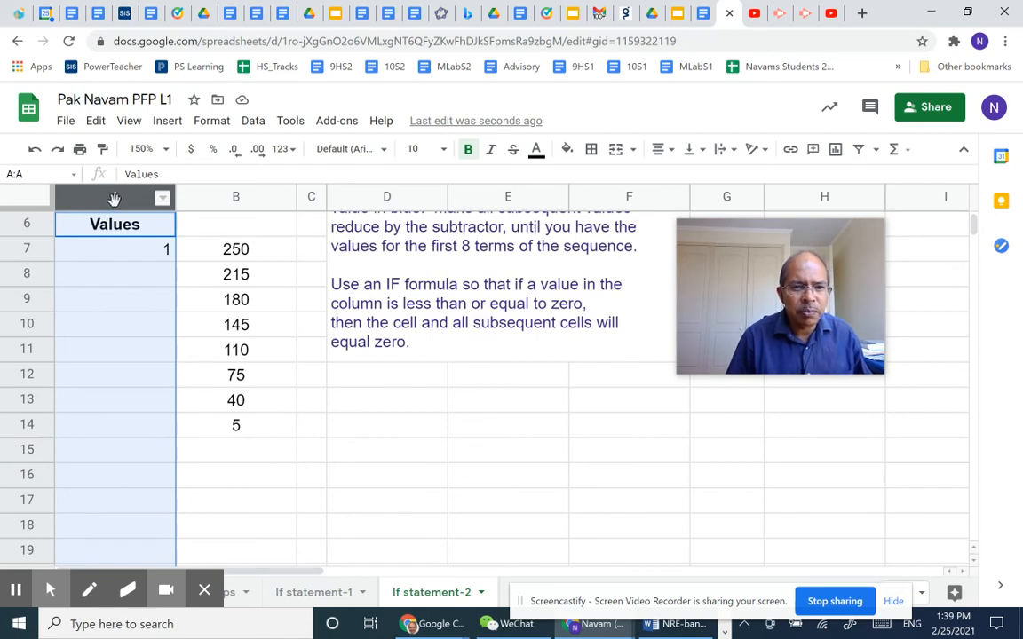
left_click(662, 149)
left_click(681, 181)
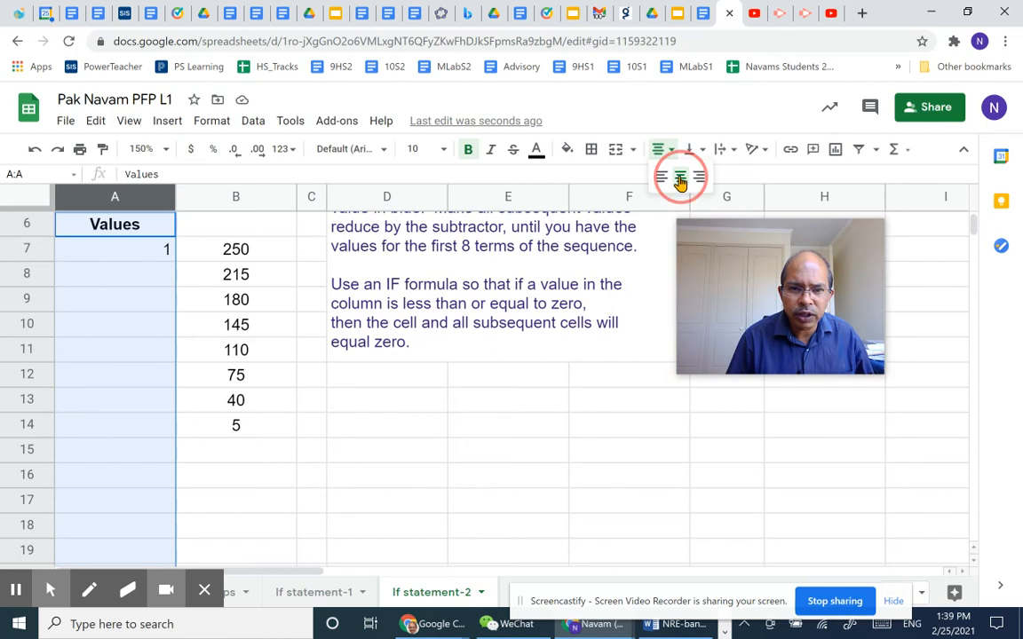
left_click(124, 278)
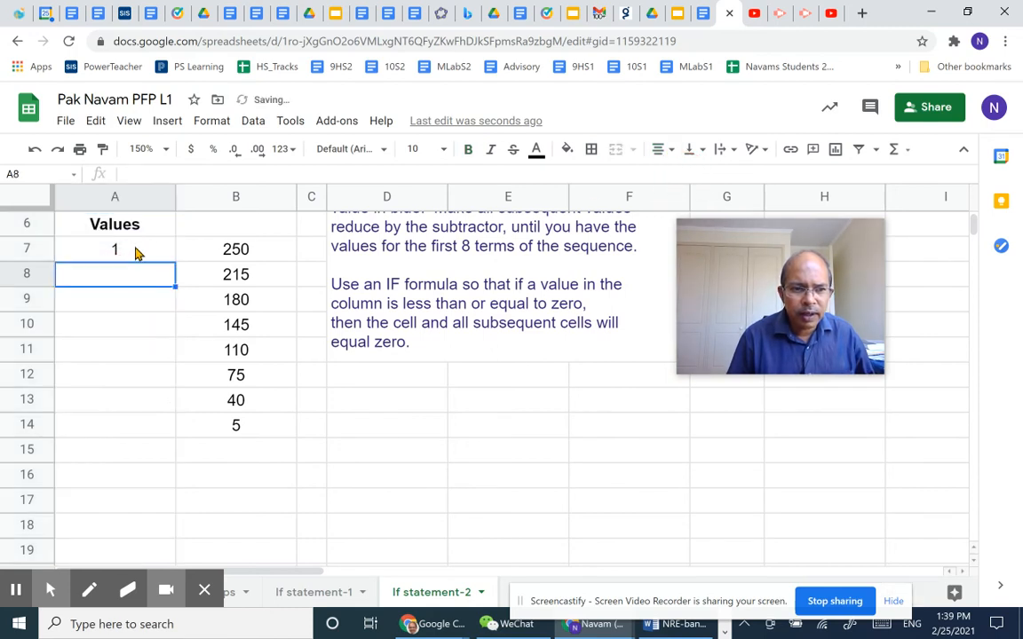
Fill the term numbers from A7 down to A14 as a series from 1 to 8.
left_click(136, 253)
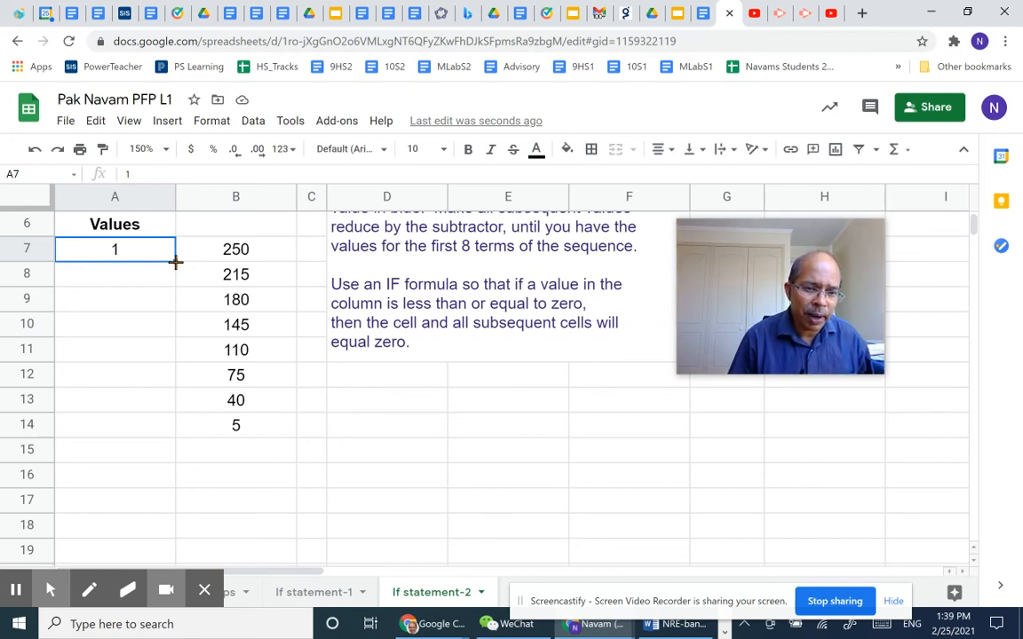
left_click_drag(175, 262, 155, 429)
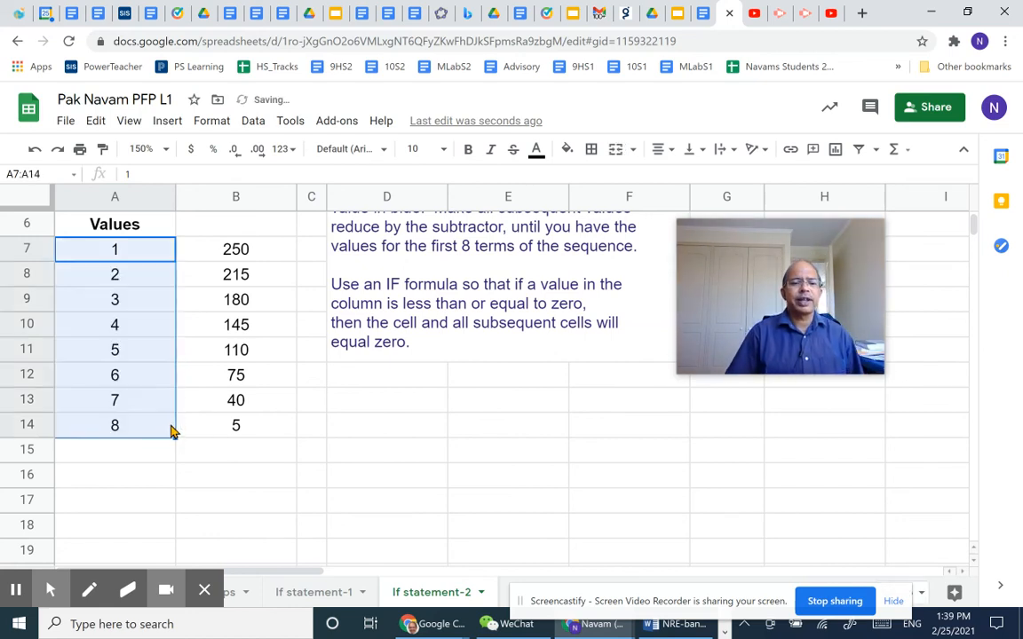
left_click(262, 453)
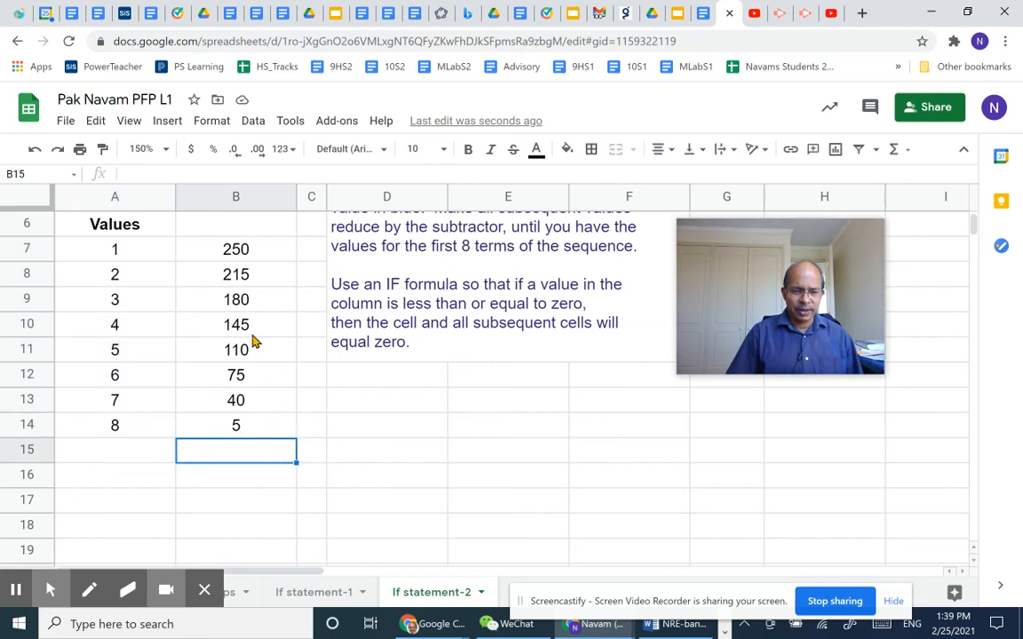
scroll(549, 420, "up", 3)
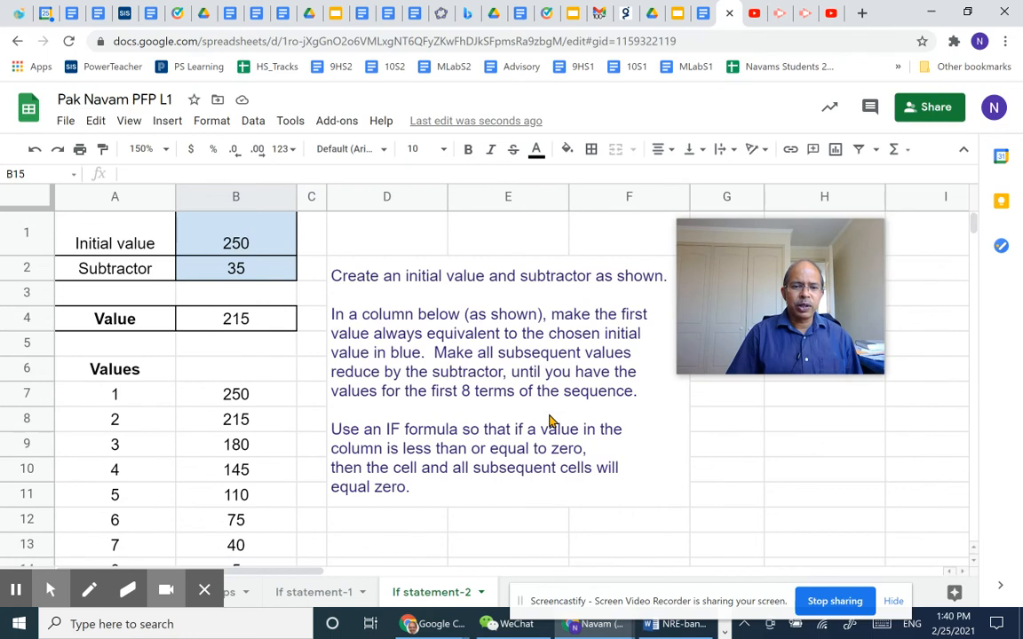